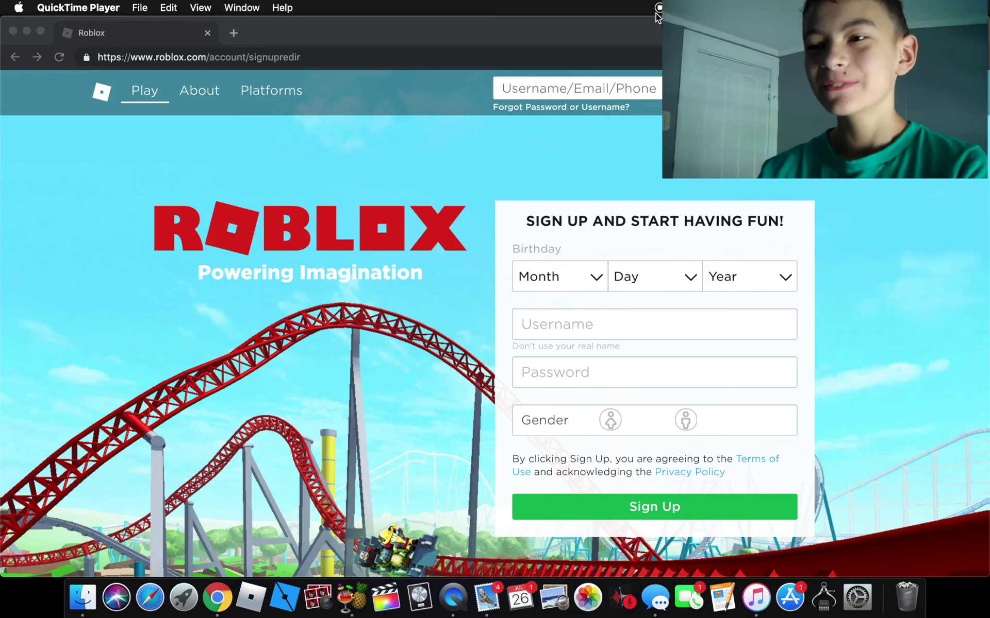
Step: Search Google for Caillou in a new browser tab beside the Roblox page
left_click(901, 218)
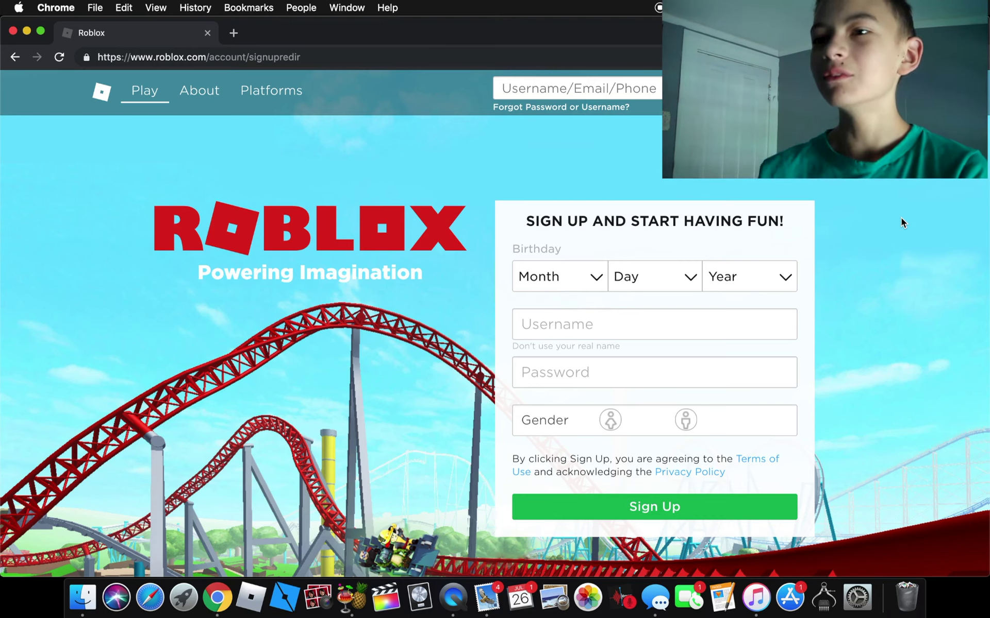
left_click(233, 32)
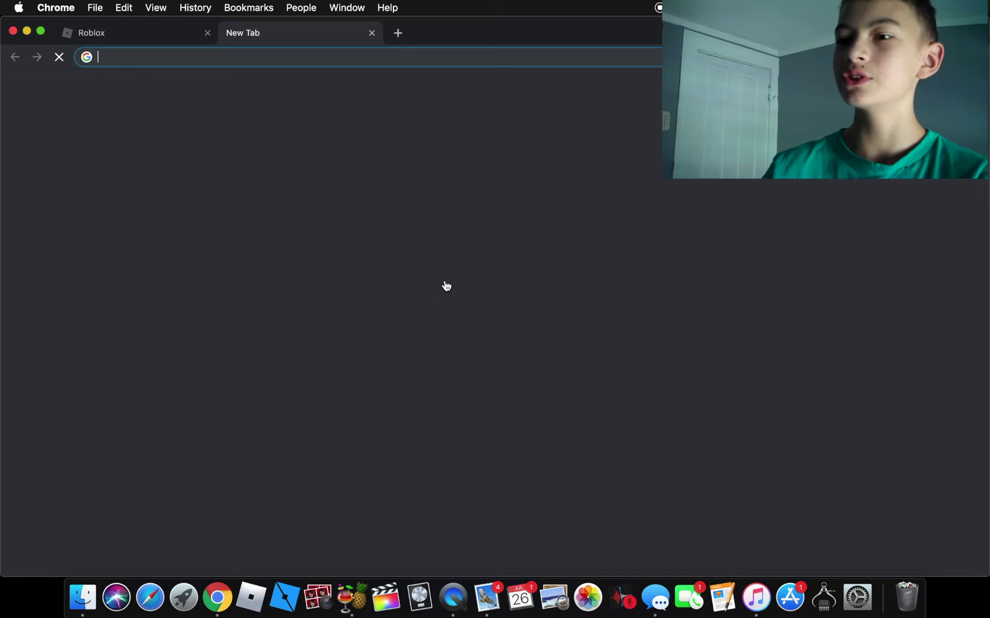
left_click(460, 283)
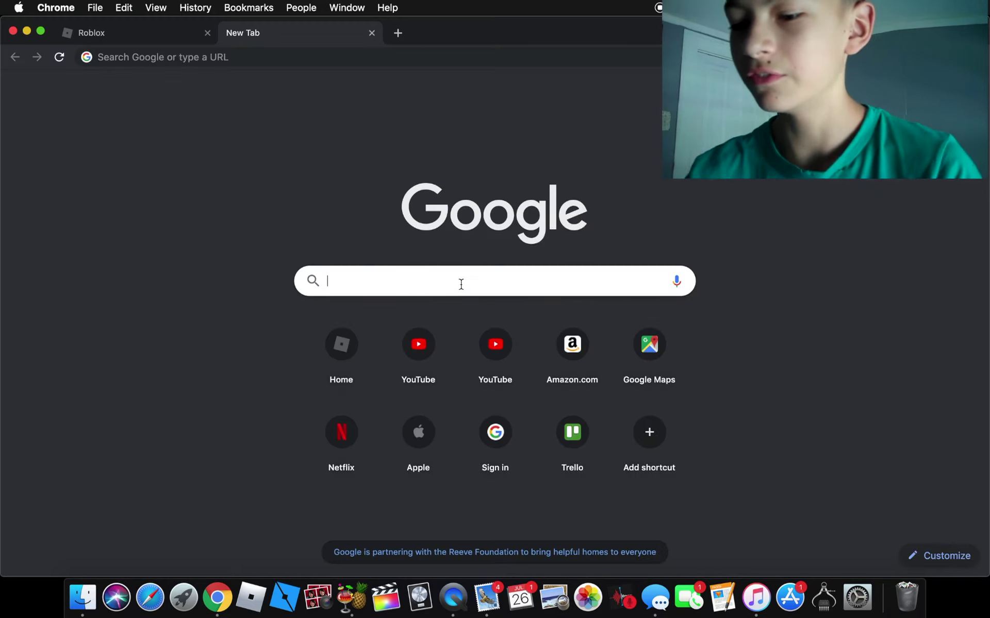
type("ciall")
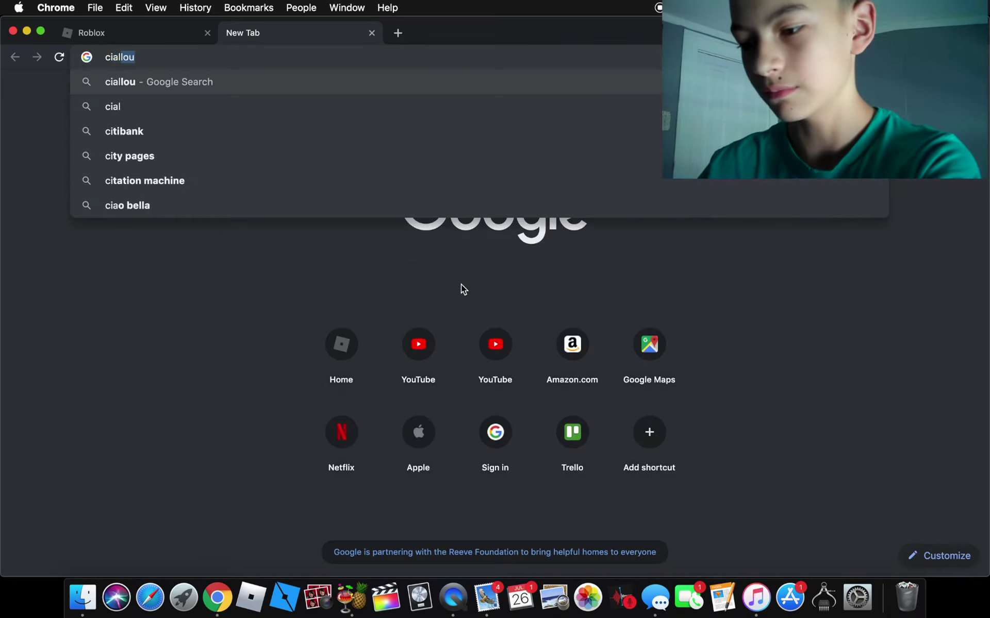
type("ou")
key("Return")
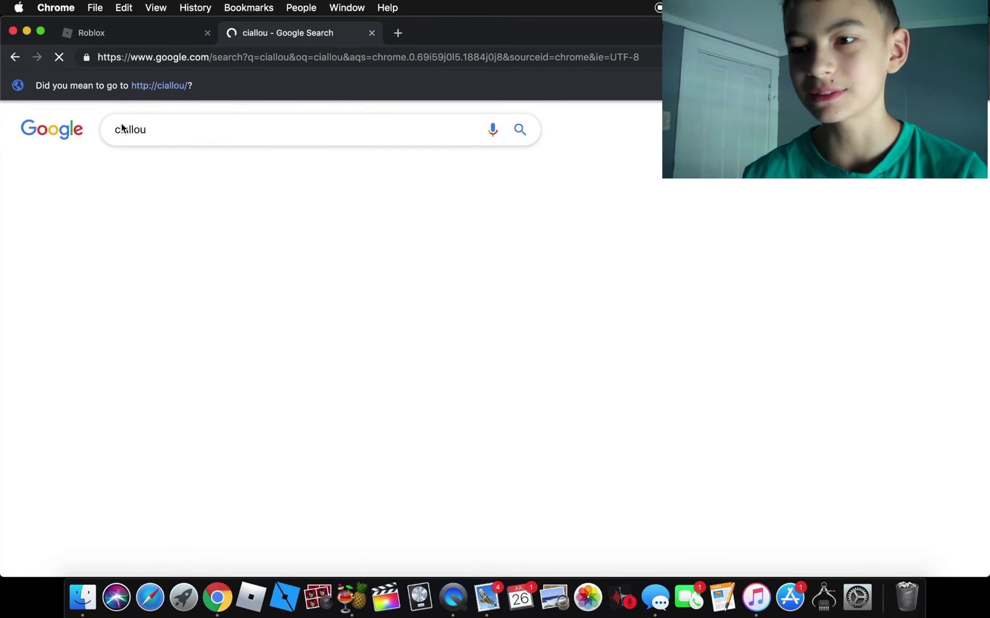
Step: Browse Caillou image results, previewing the PBS KIDS, GoAnimate and other pictures
left_click(230, 170)
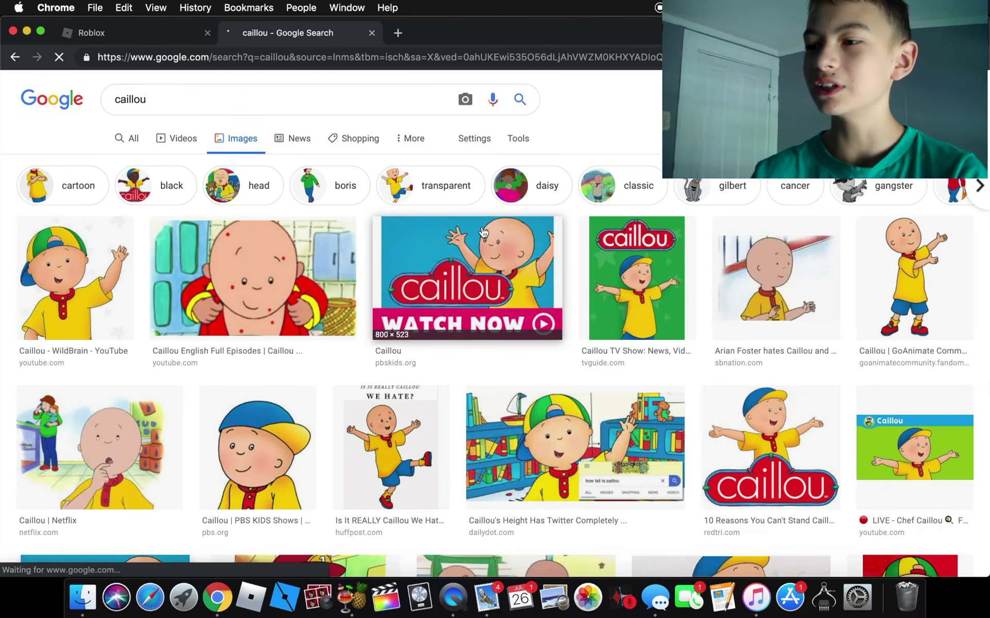
scroll(483, 233, "down", 4)
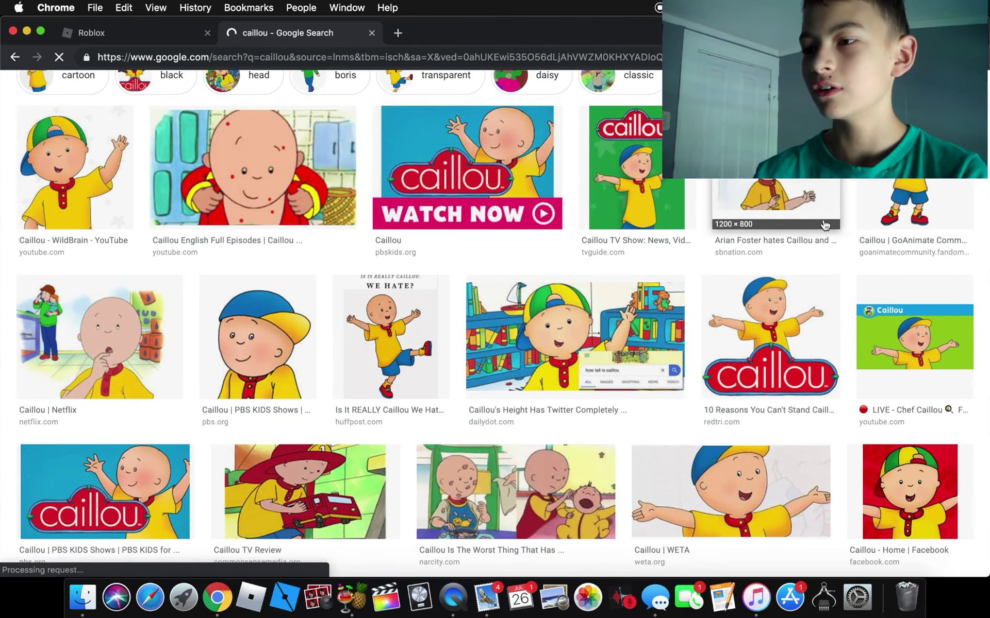
left_click(797, 184)
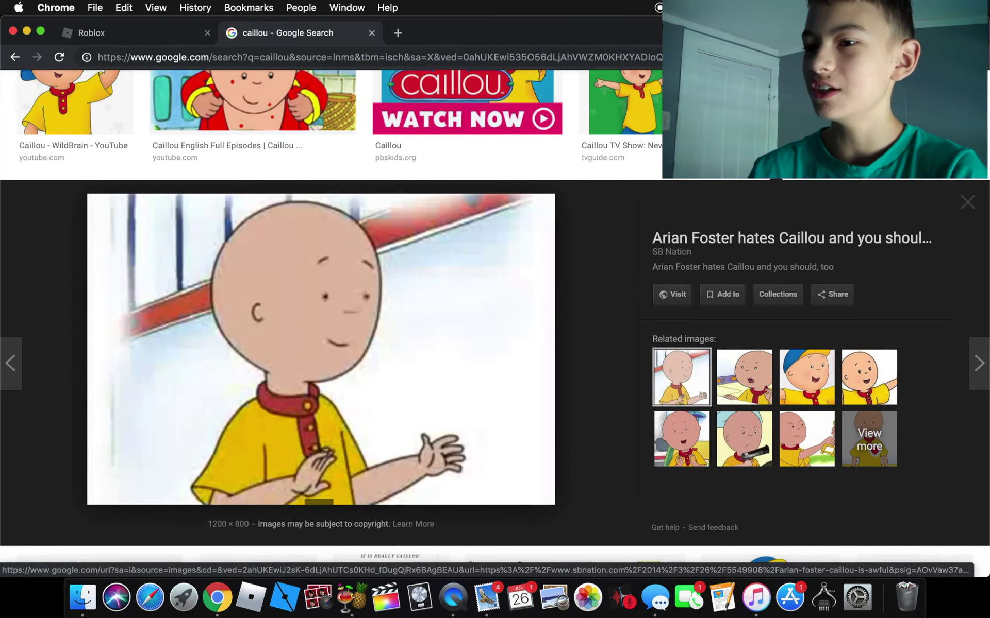
left_click(912, 118)
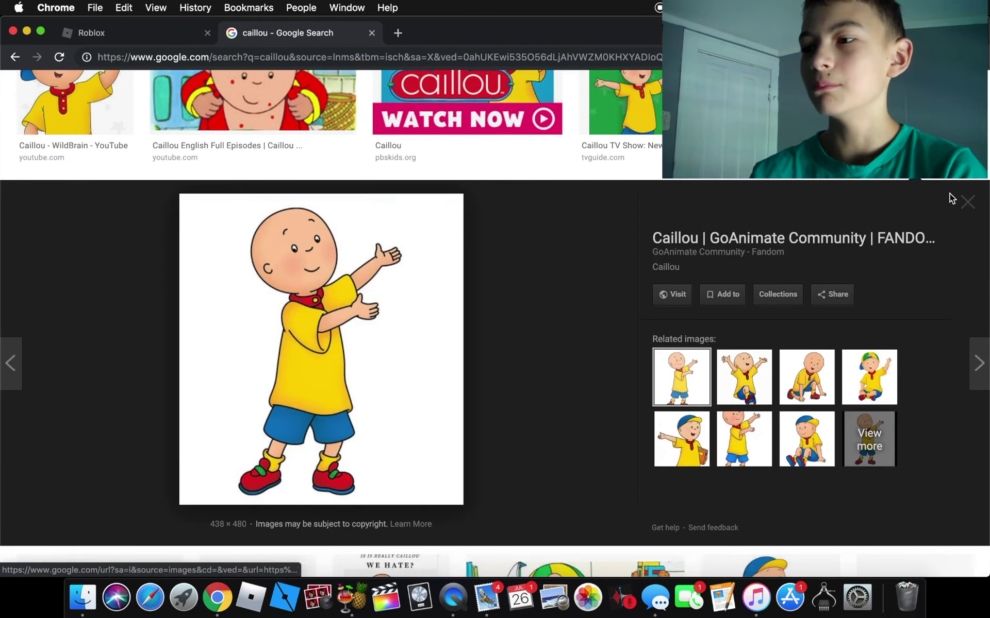
left_click(976, 210)
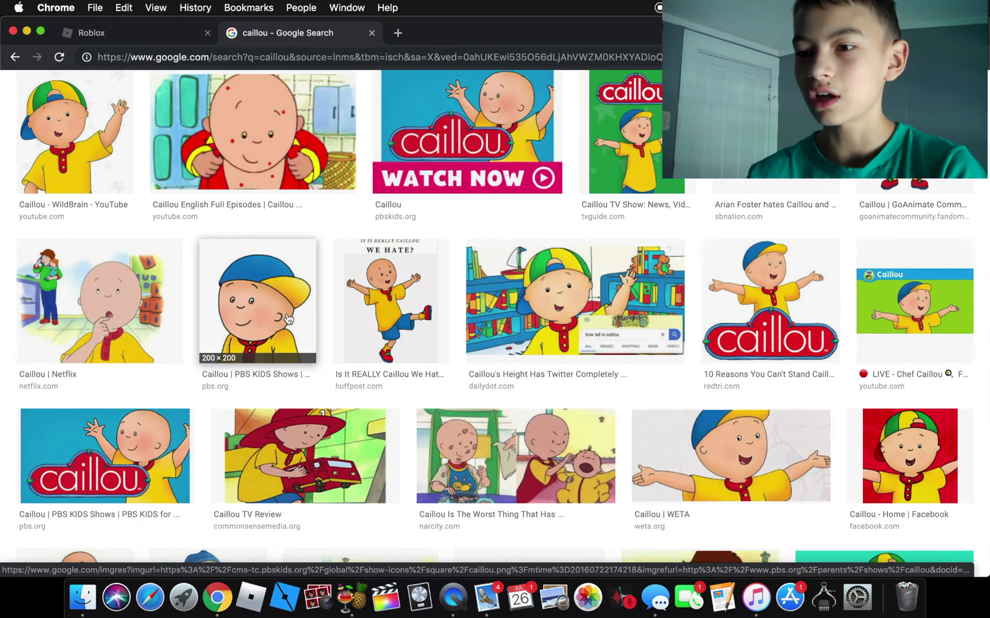
left_click(288, 318)
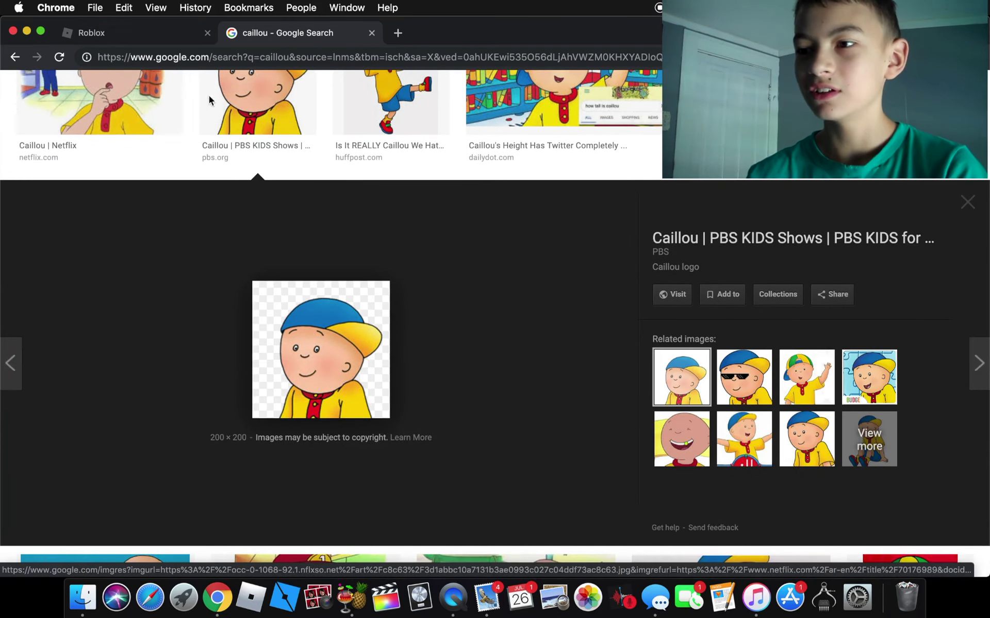
scroll(369, 108, "up", 5)
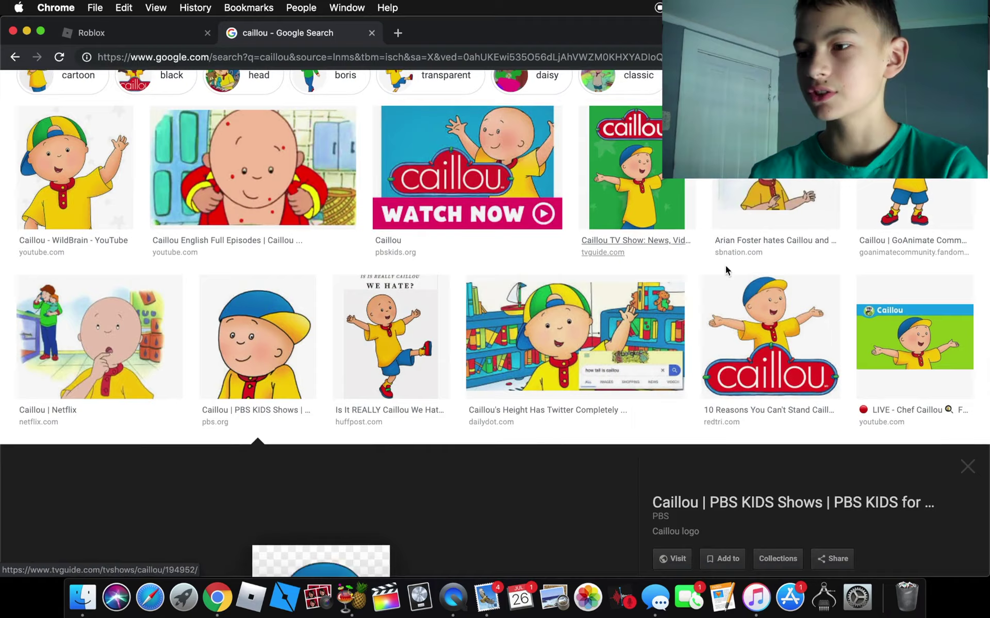
left_click(768, 349)
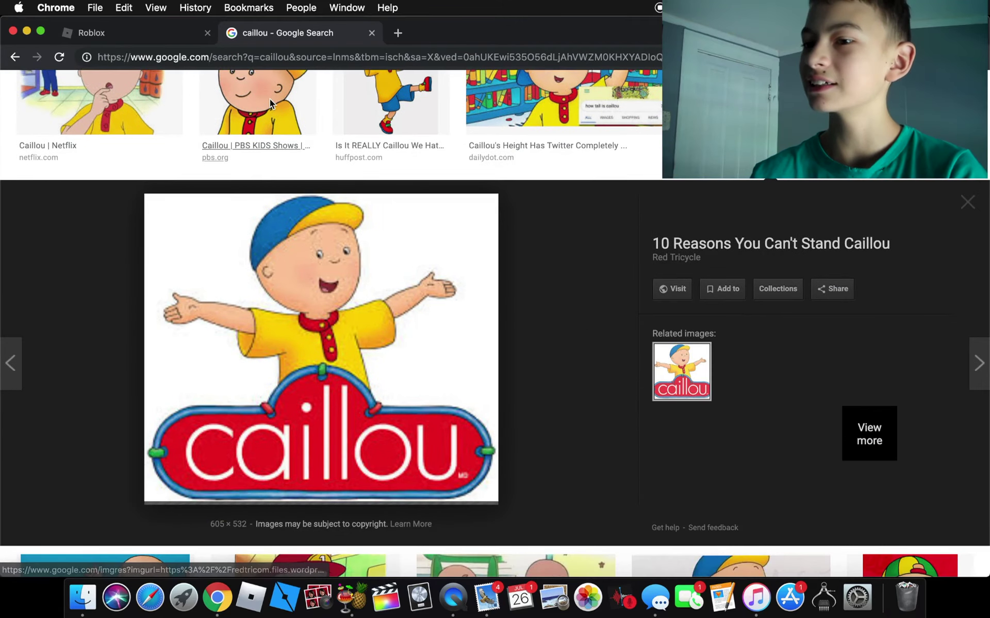
left_click(266, 95)
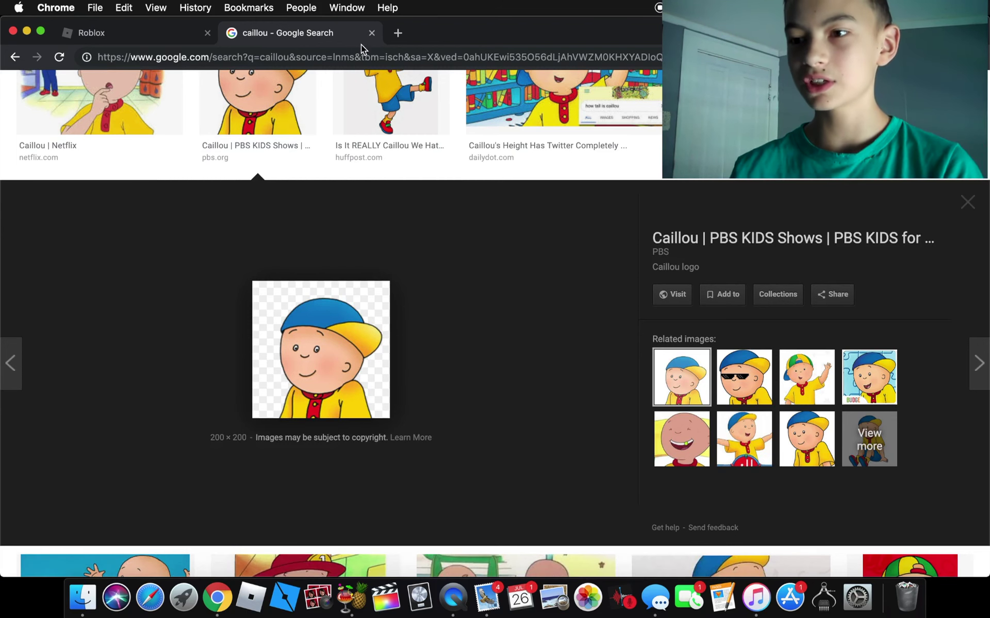
scroll(289, 103, "up", 7)
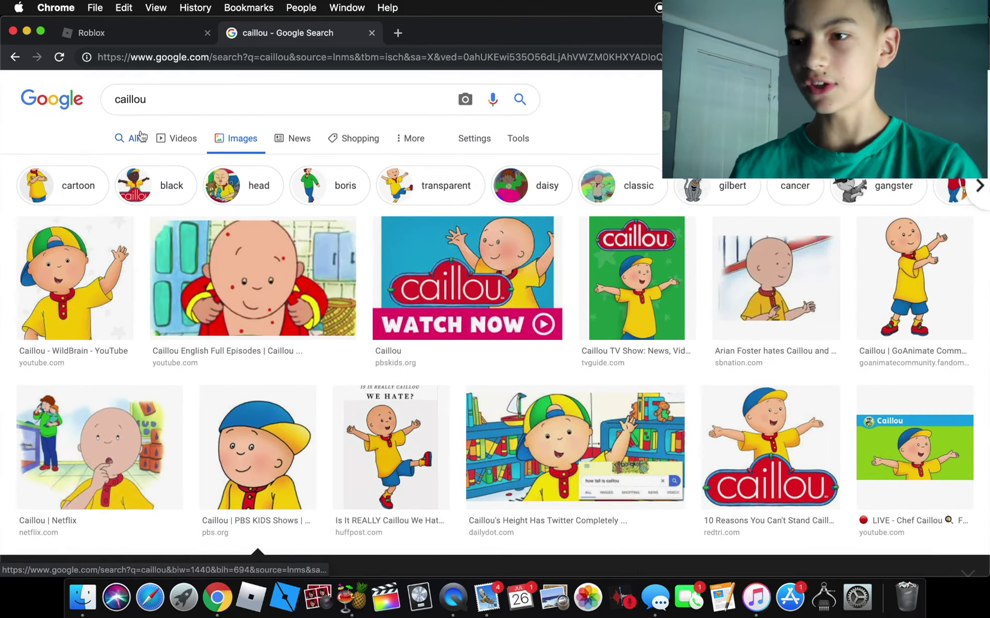
Step: Search Google for 'caillous birthday', correcting the misspelled query
left_click(140, 137)
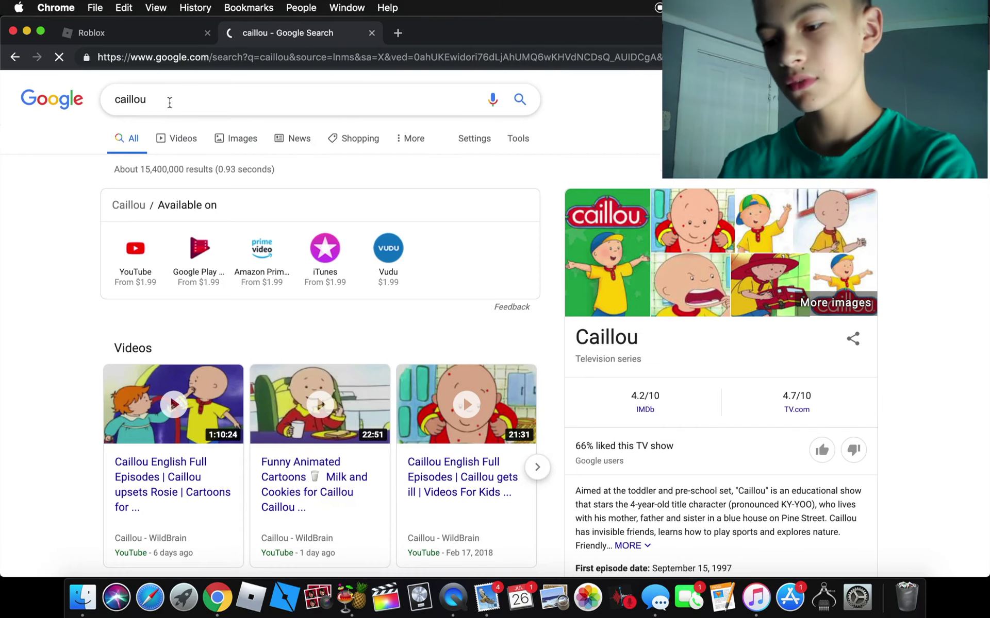
left_click(169, 102)
type("s n")
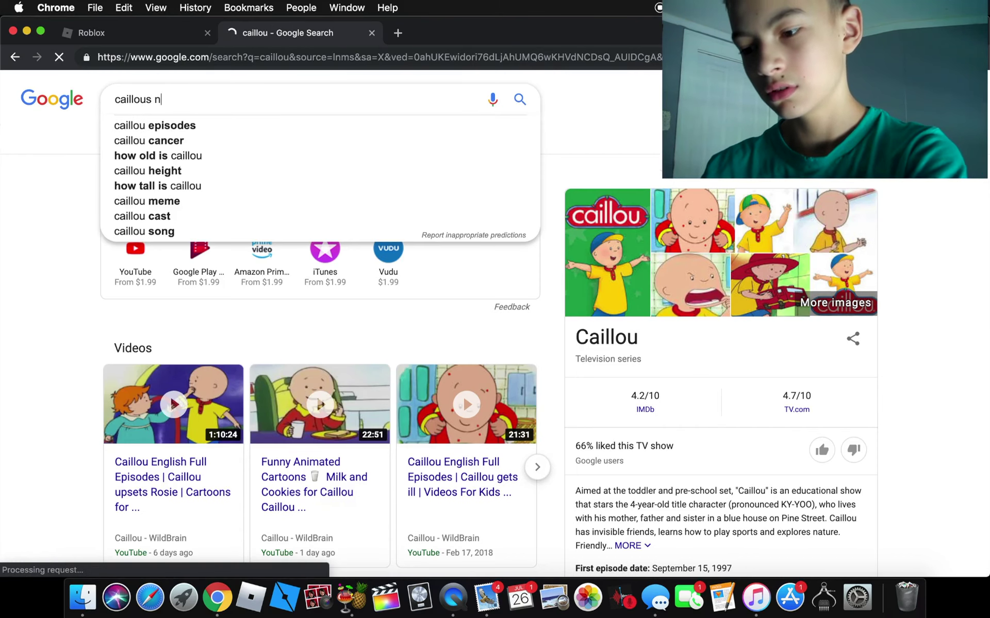
type("irthday")
key("Return")
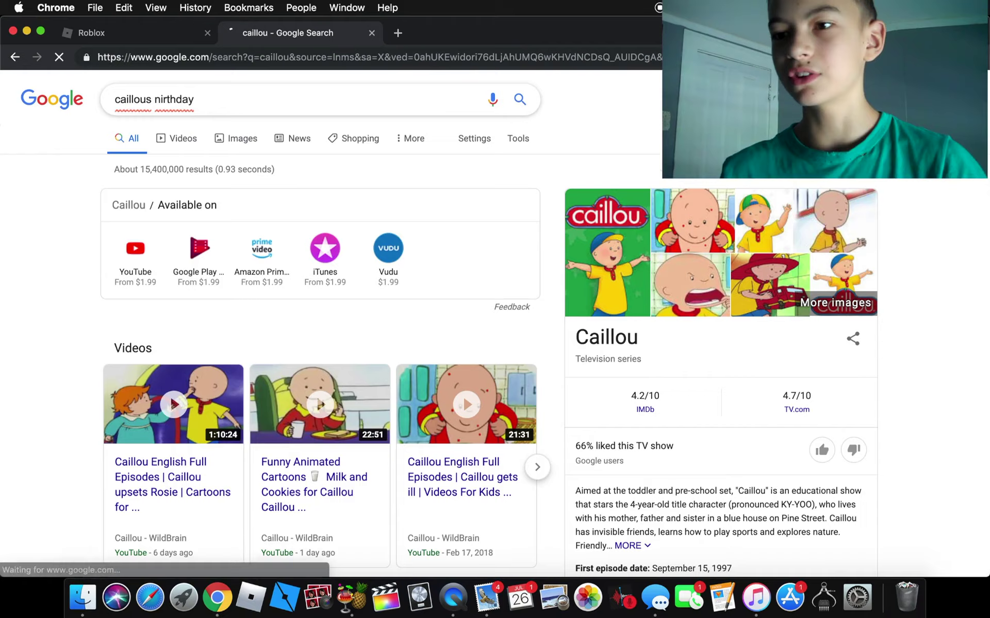
left_click(157, 100)
key("BackSpace")
type("b")
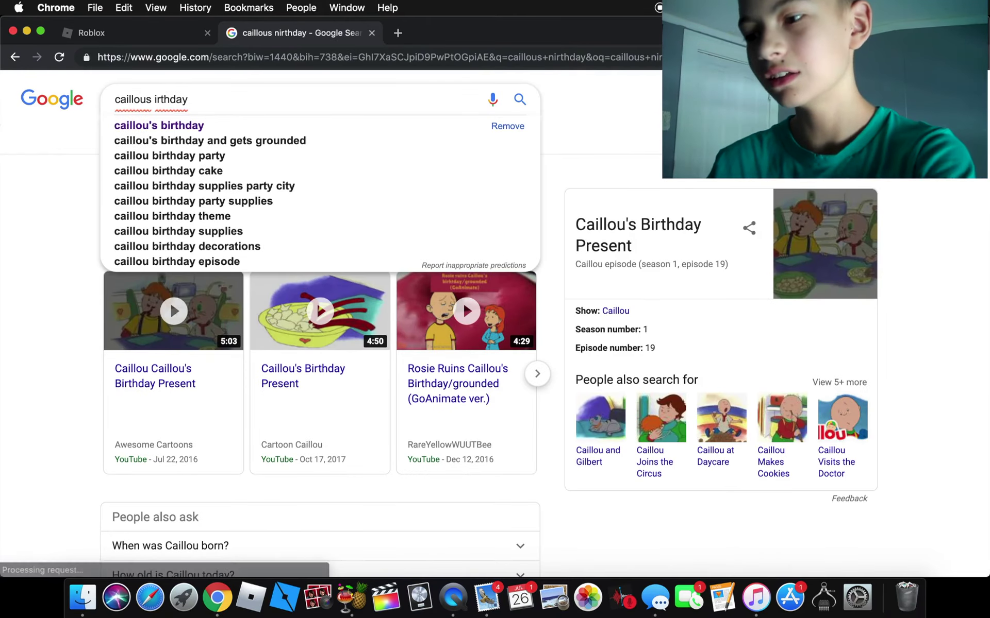
key("Return")
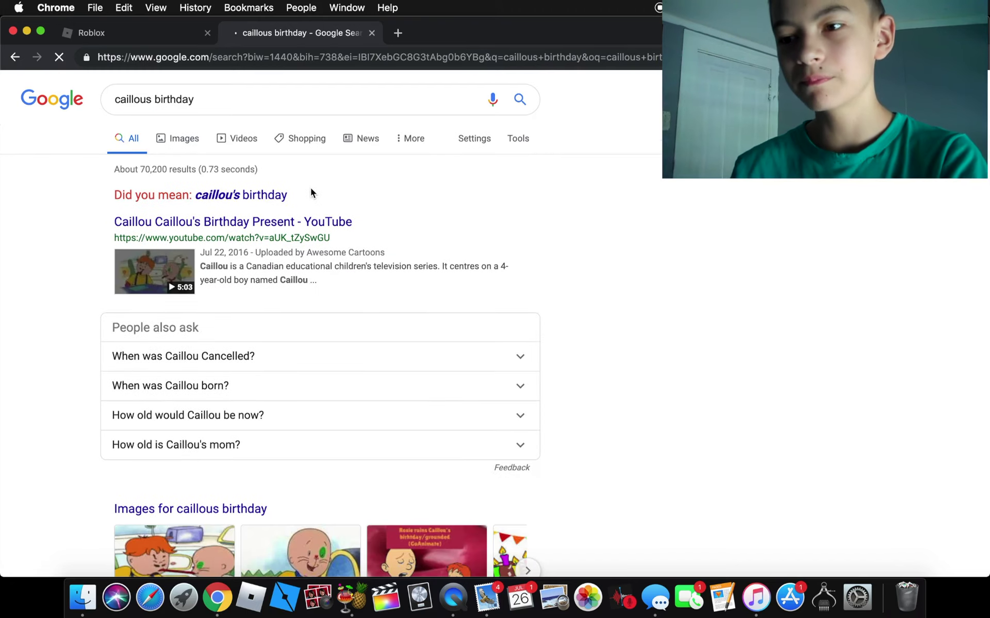
Step: Expand the 'How old would Caillou be now?' answer, then close the Google tab
scroll(371, 268, "down", 3)
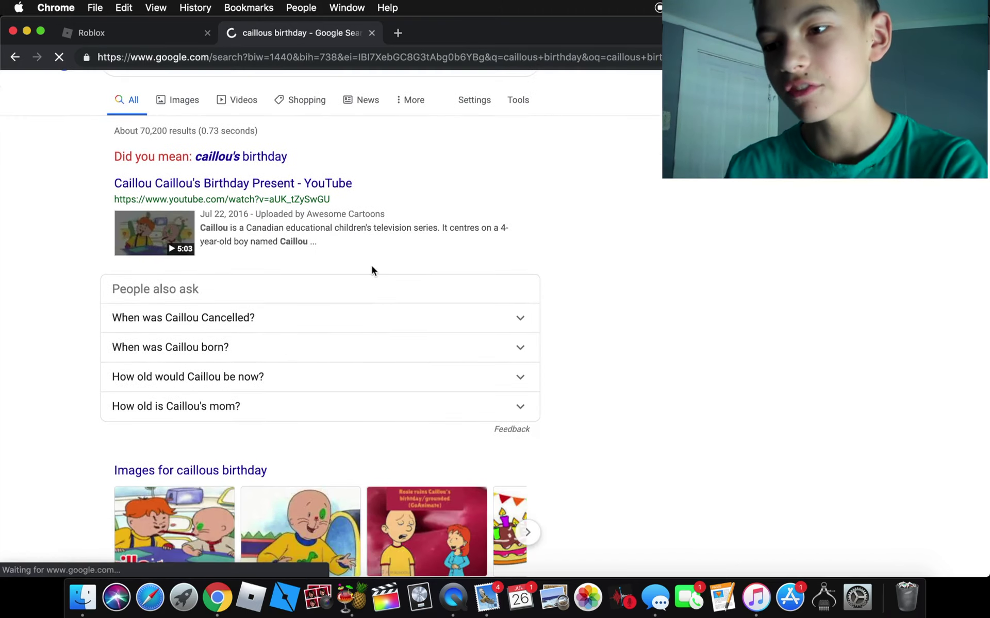
scroll(371, 272, "up", 1)
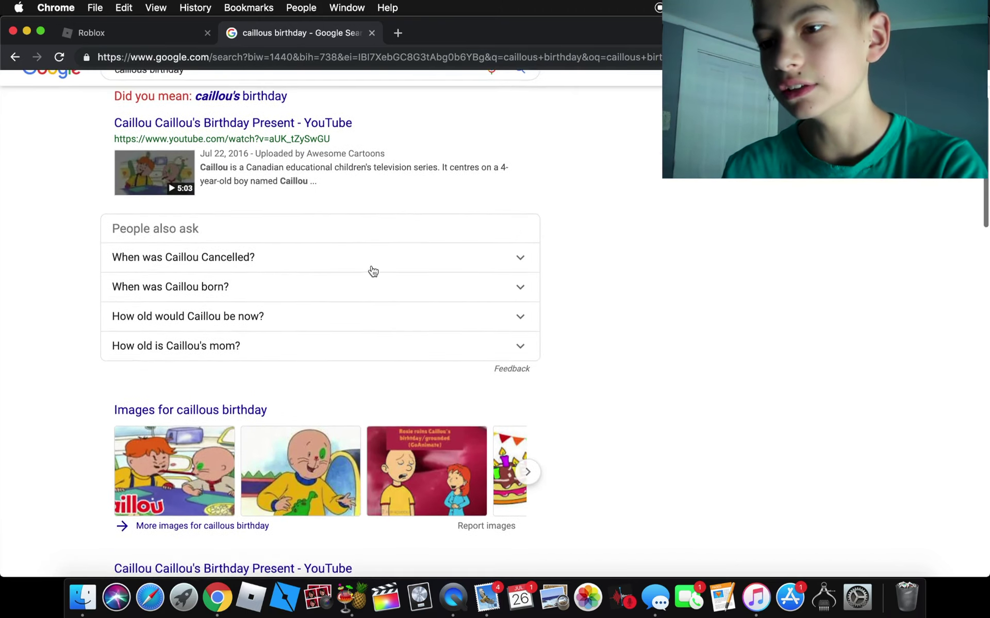
left_click(264, 322)
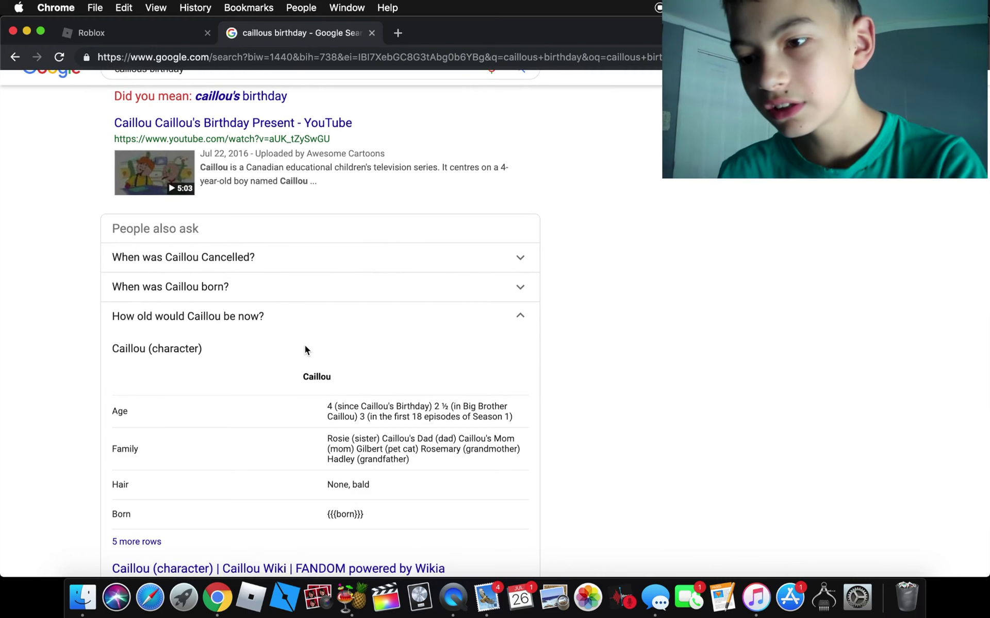
scroll(305, 350, "down", 1)
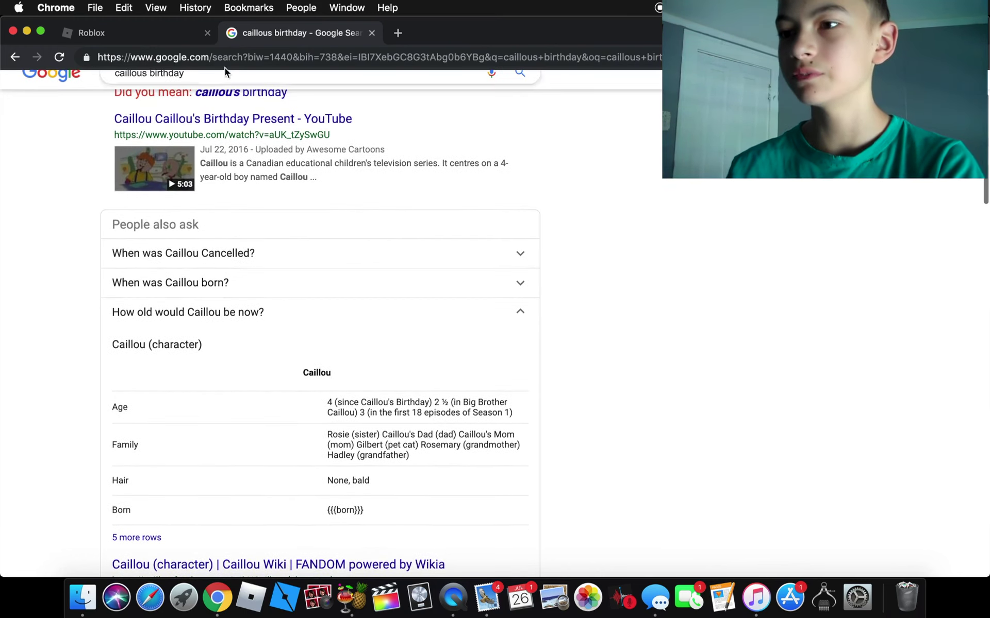
left_click(372, 32)
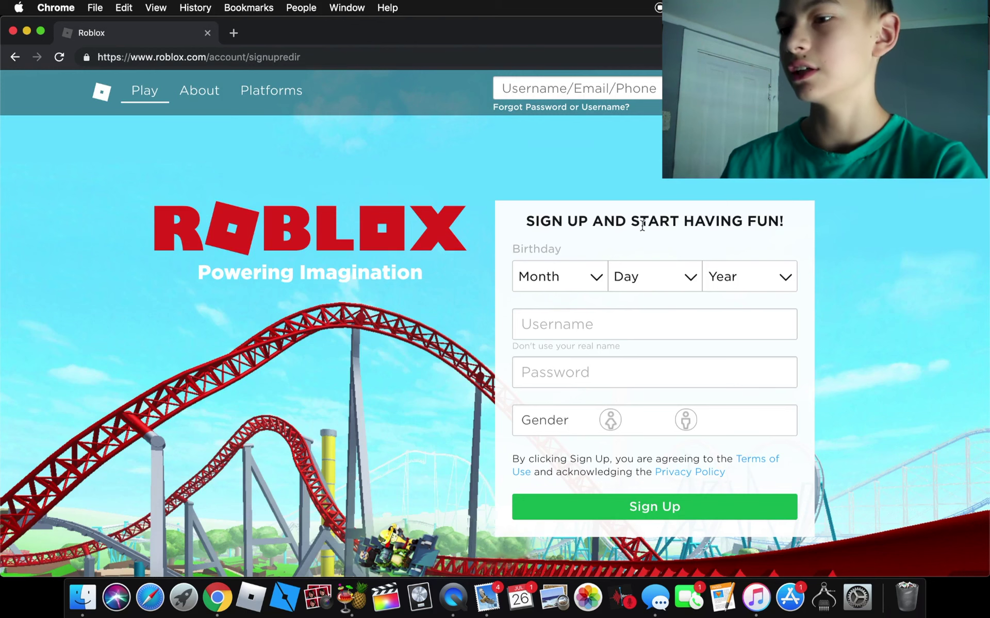
Step: Choose July, 03 and 2015 in the sign-up birthday dropdowns
left_click(590, 276)
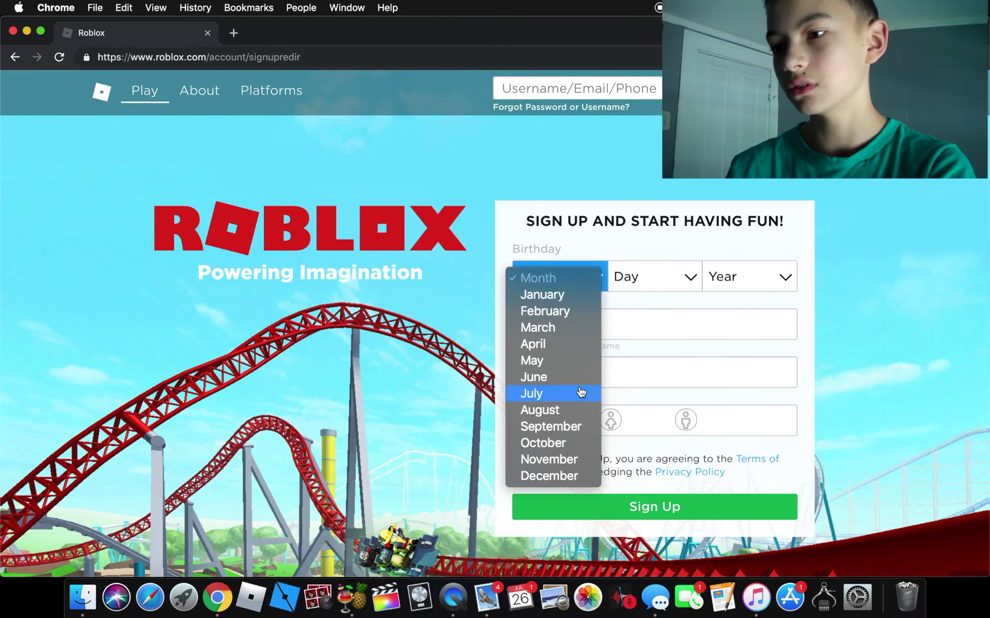
left_click(581, 393)
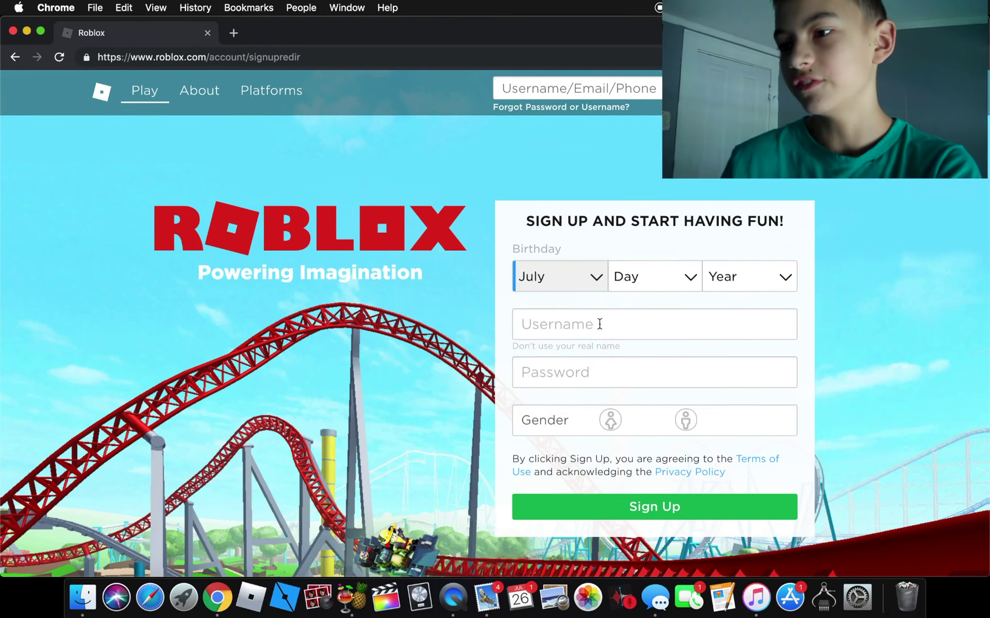
left_click(629, 279)
left_click(638, 335)
left_click(742, 276)
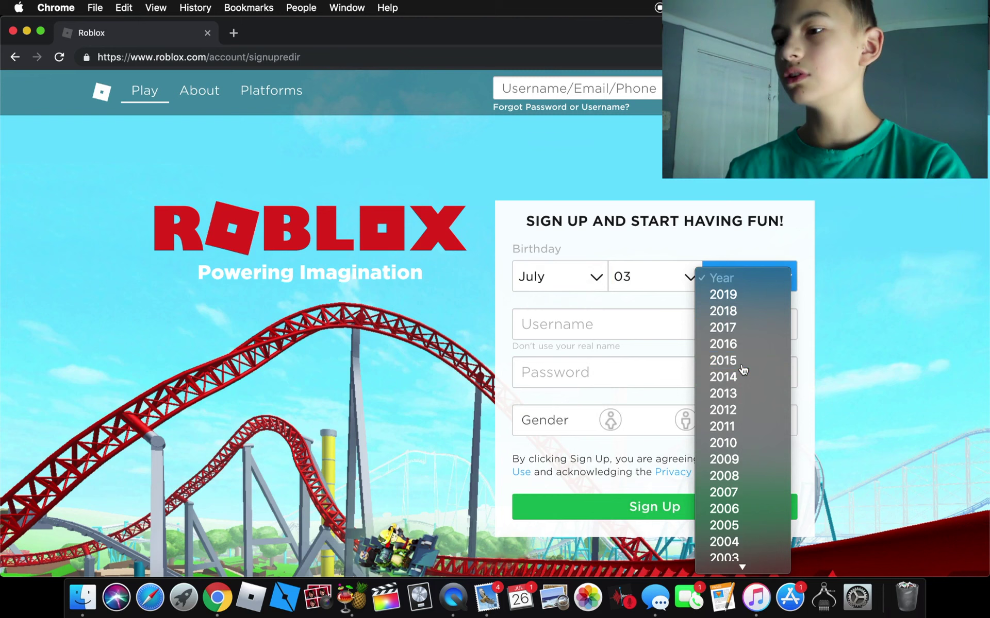
left_click(743, 361)
left_click(648, 327)
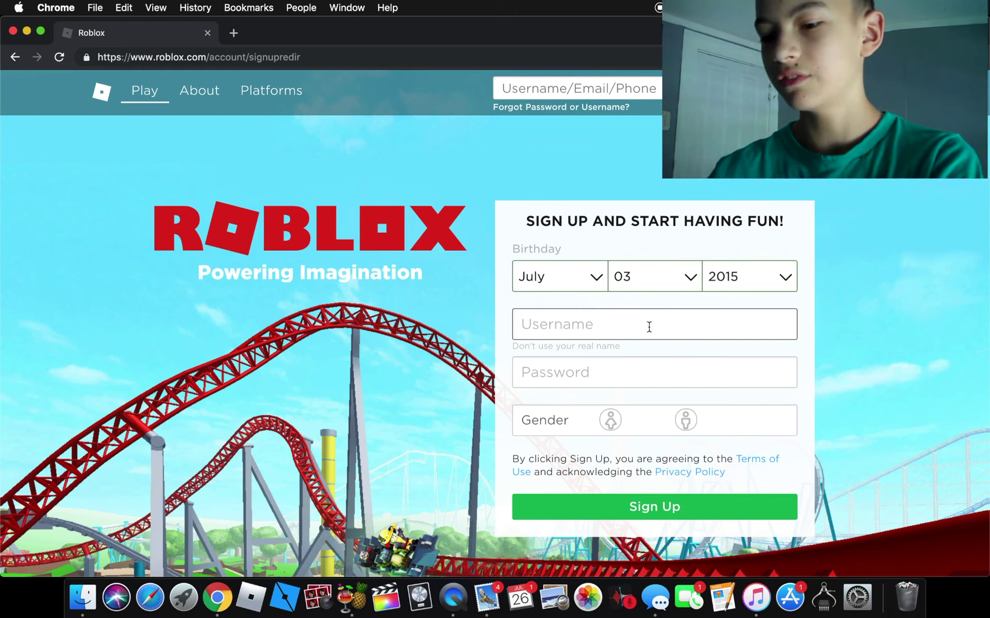
Step: Enter a Caillou-based username, revising it until Roblox accepts one
type("Caillou")
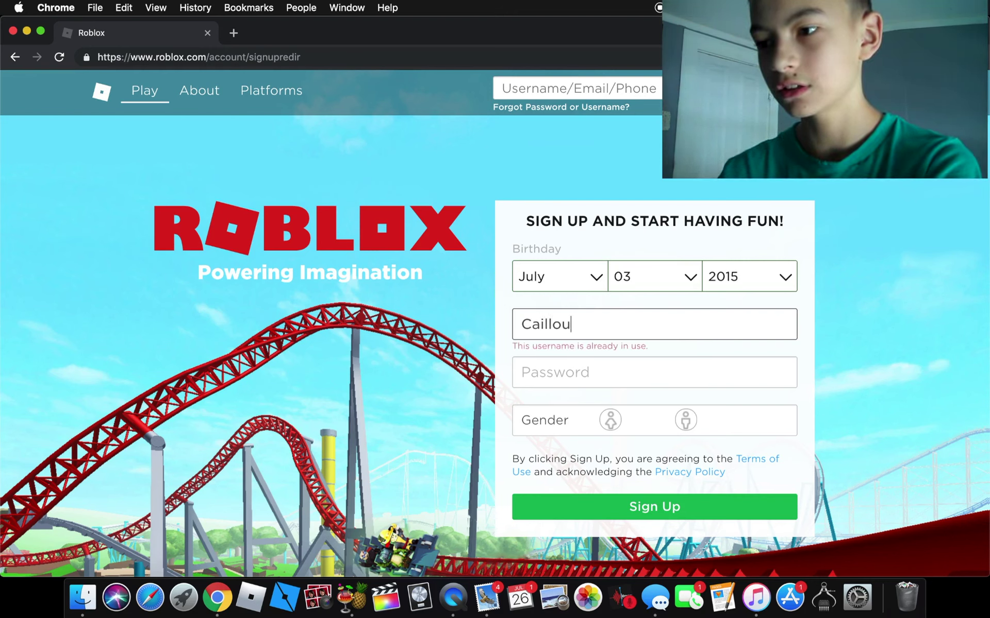
type("_")
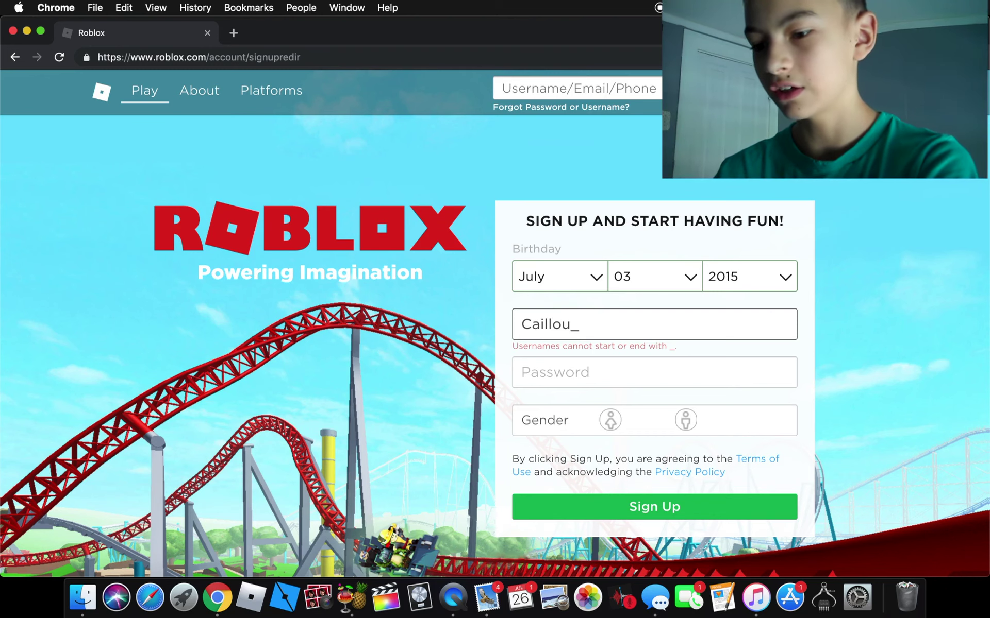
type("Official")
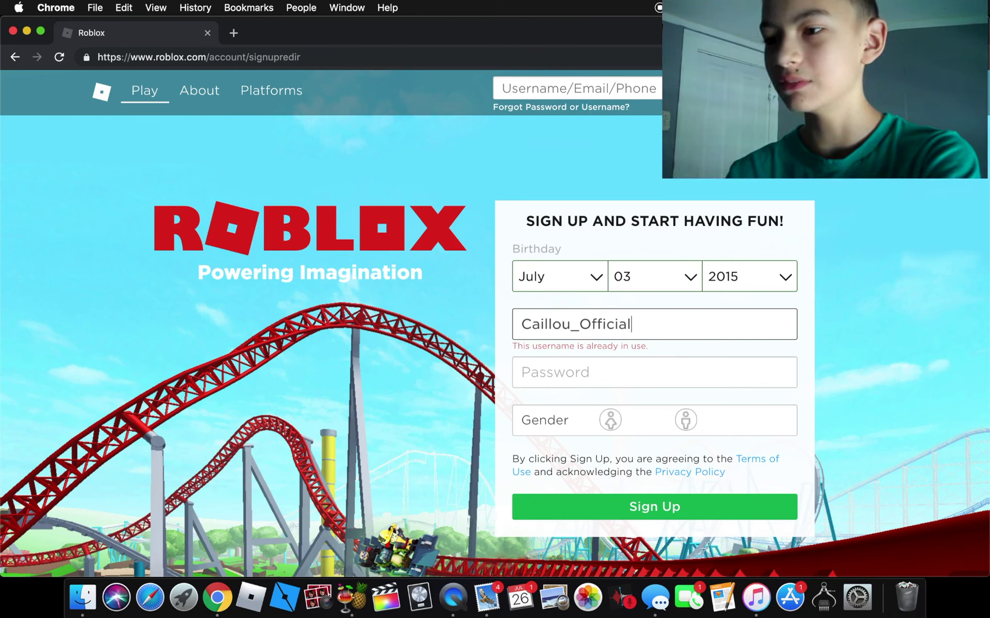
key("BackSpace")
key("BackSpace")
key("BackSpace")
key("BackSpace")
key("BackSpace")
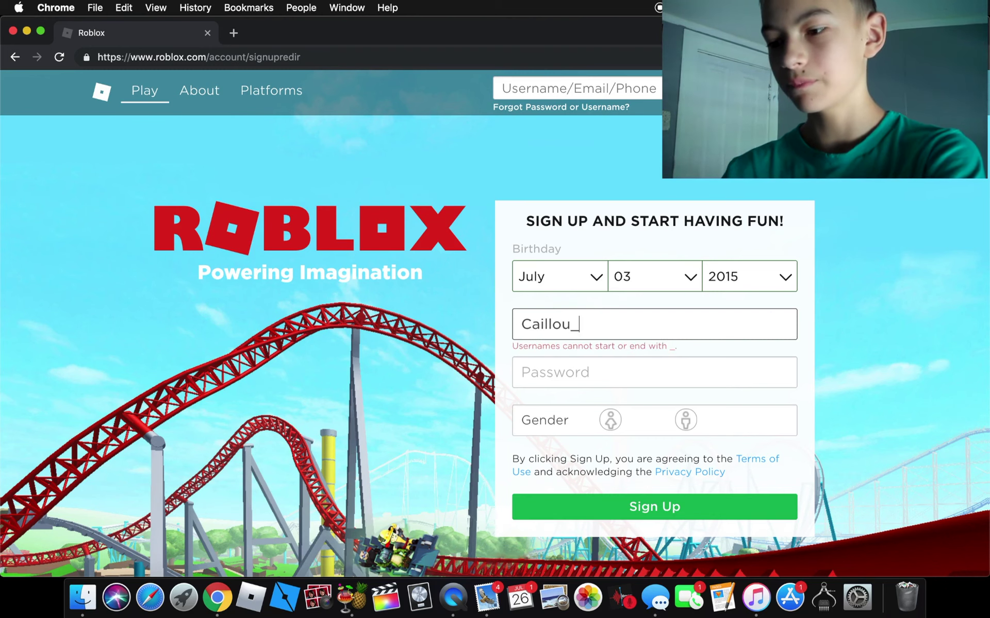
type("0")
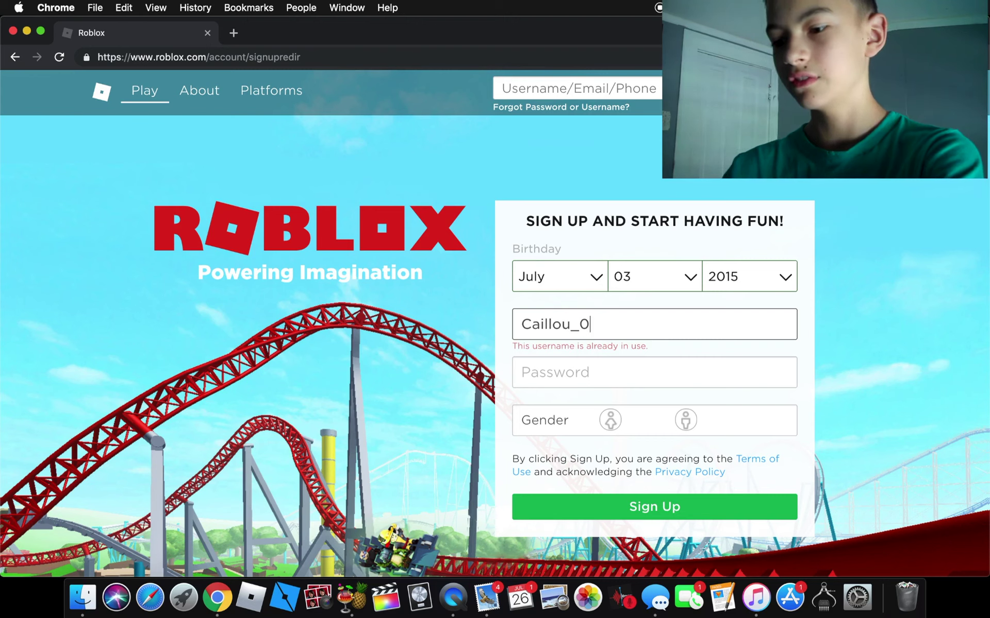
type("fficia")
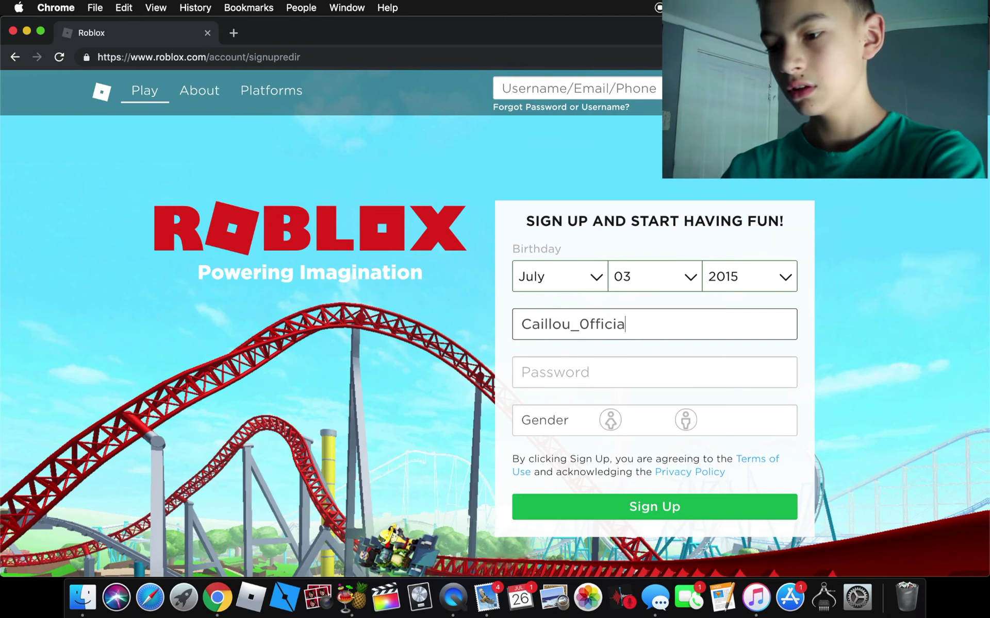
type("l")
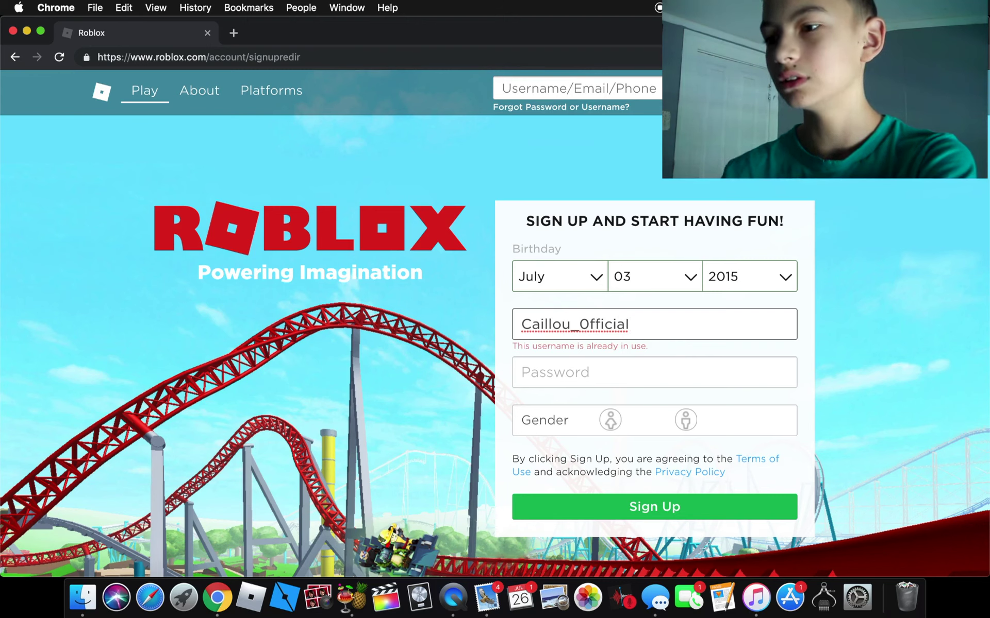
key("BackSpace")
key("BackSpace")
key("BackSpace")
key("BackSpace")
key("BackSpace")
key("BackSpace")
key("BackSpace")
key("BackSpace")
key("BackSpace")
type("Xisfour")
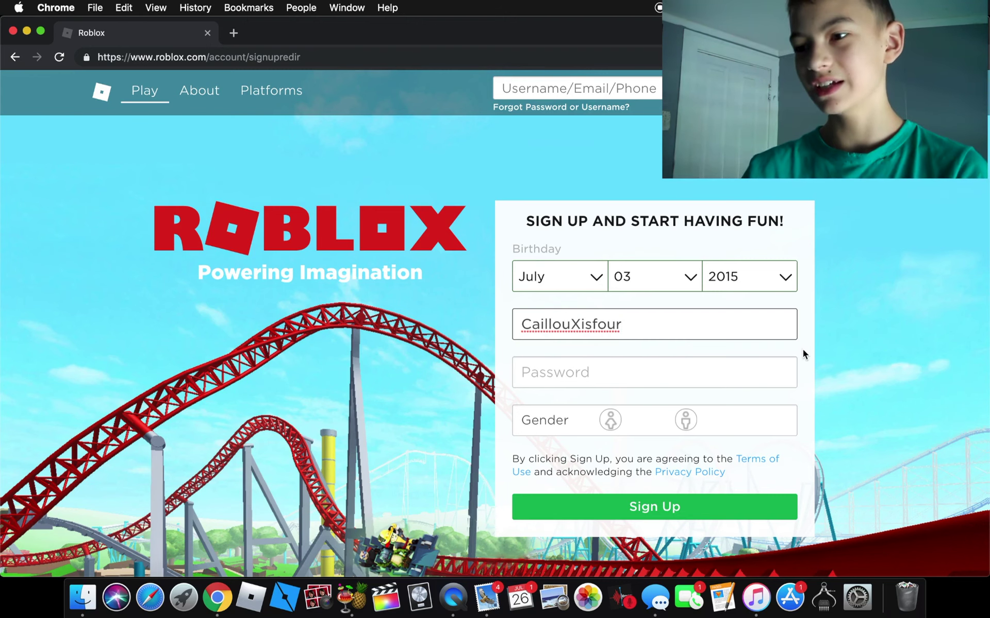
left_click(578, 325)
key("BackSpace")
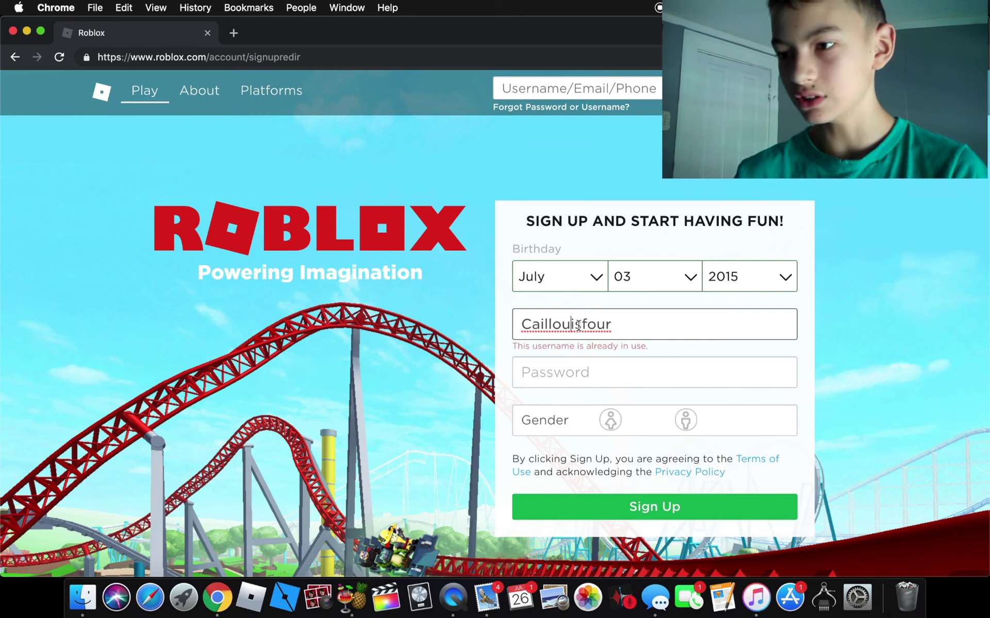
type("_")
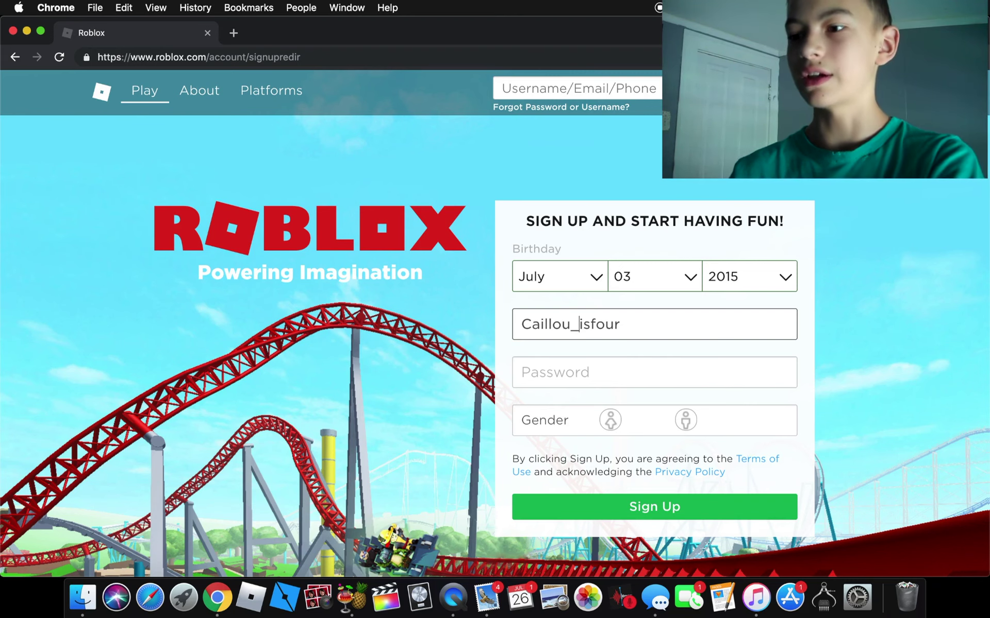
Step: Fill in the account password and select male as the gender
left_click(584, 361)
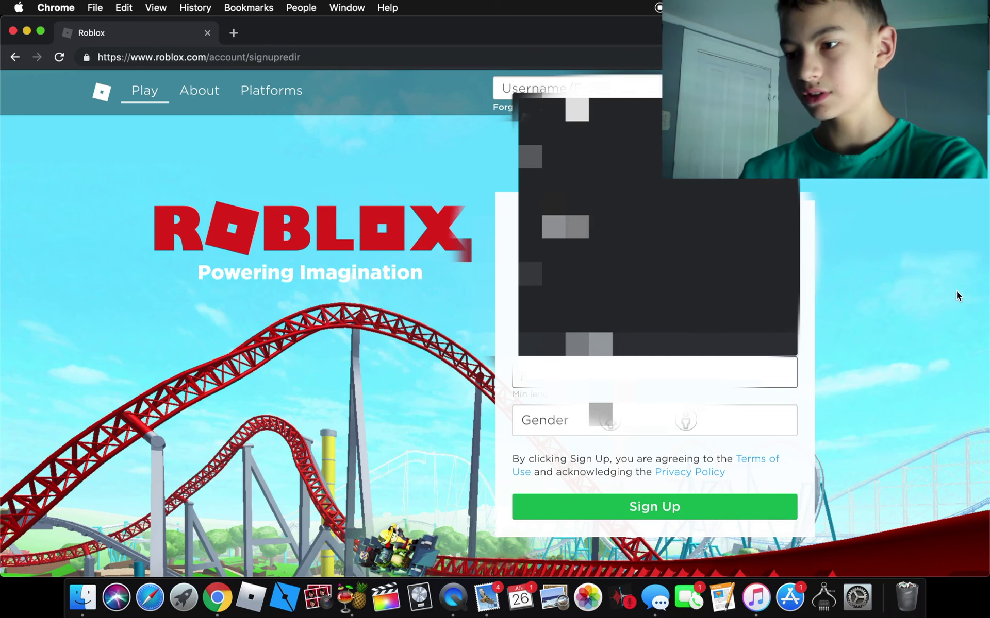
type("a")
key("BackSpace")
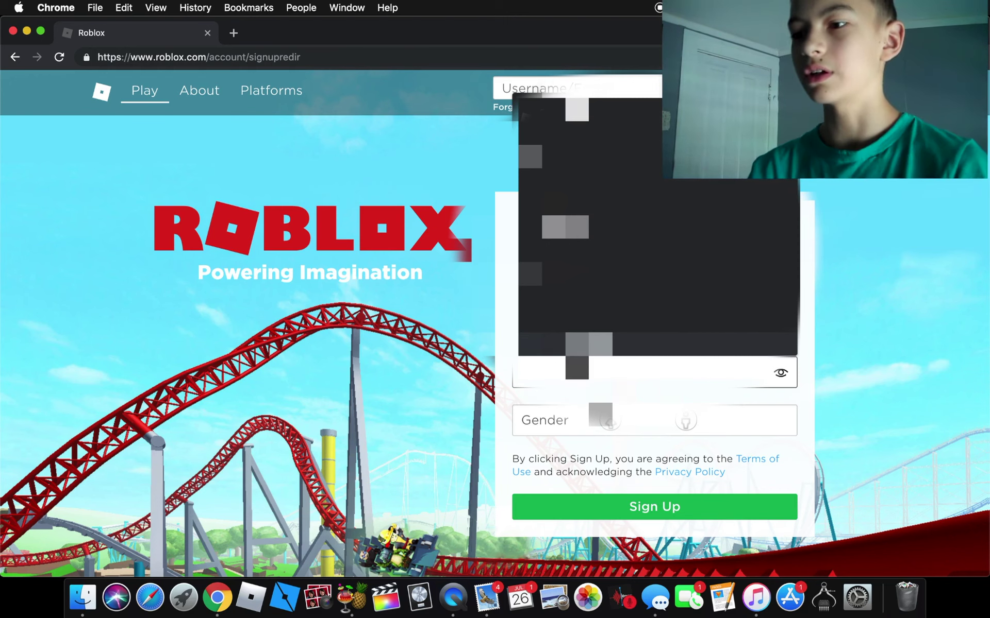
left_click(689, 420)
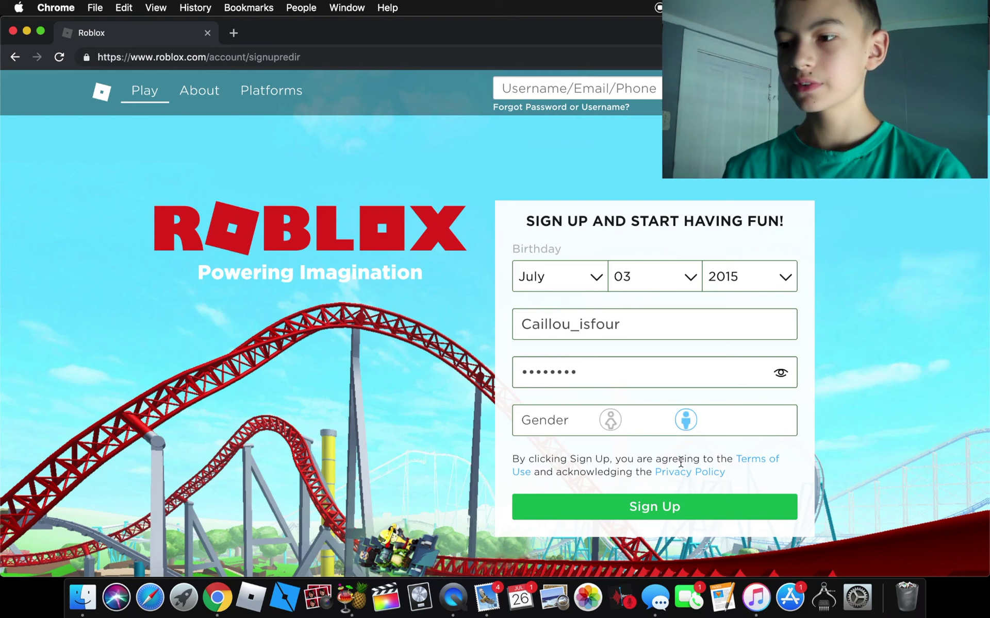
Step: Submit the sign-up form and review the new account's default worn items
left_click(660, 510)
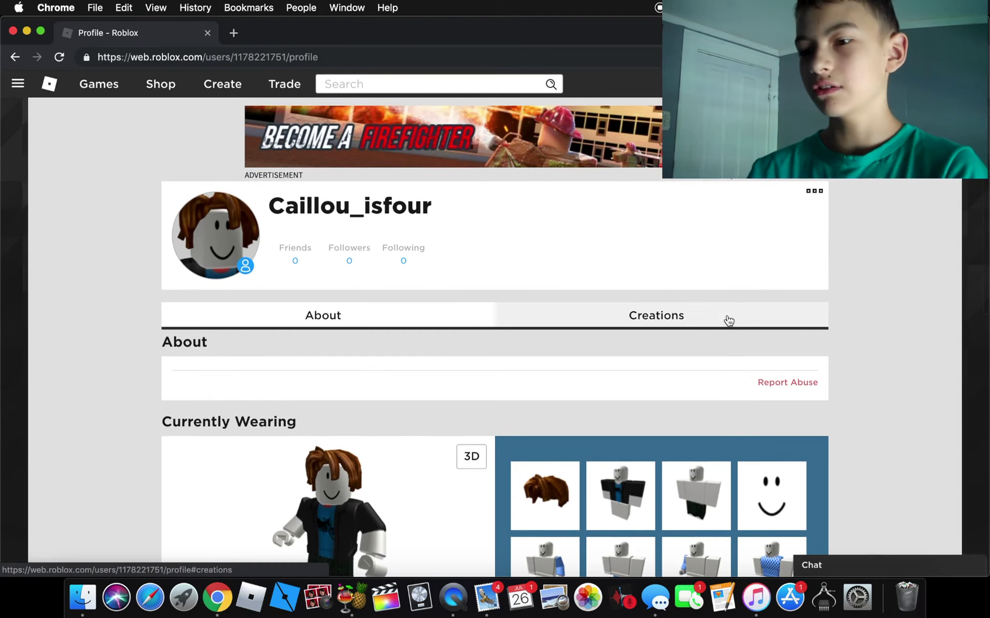
scroll(728, 320, "down", 3)
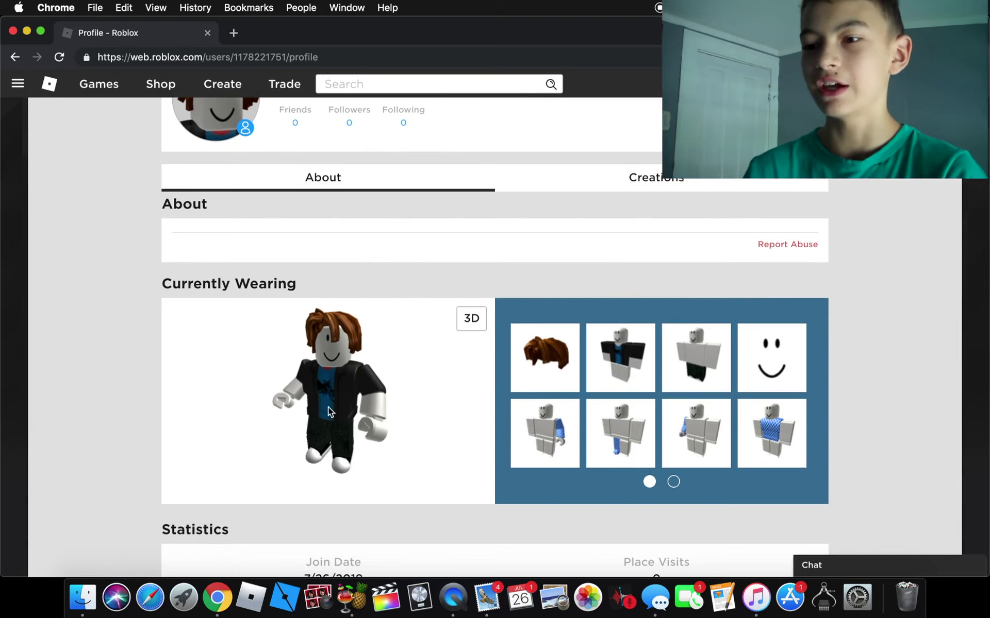
scroll(371, 365, "up", 3)
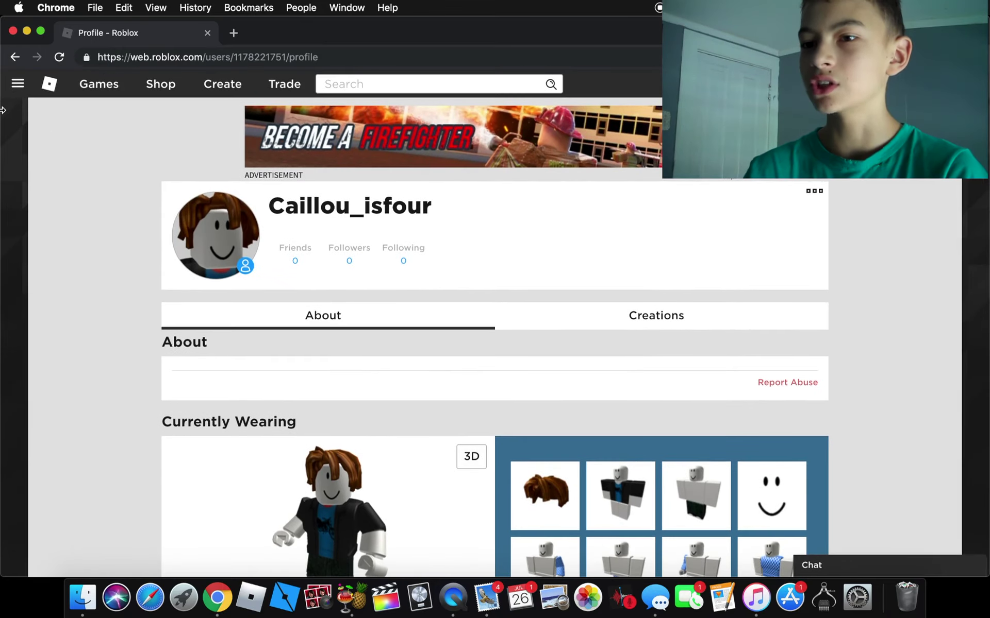
left_click(18, 86)
Step: In the avatar editor, remove the Dark Green Jeans, Blue and Black shirt, Pal Hair and Smile
left_click(32, 233)
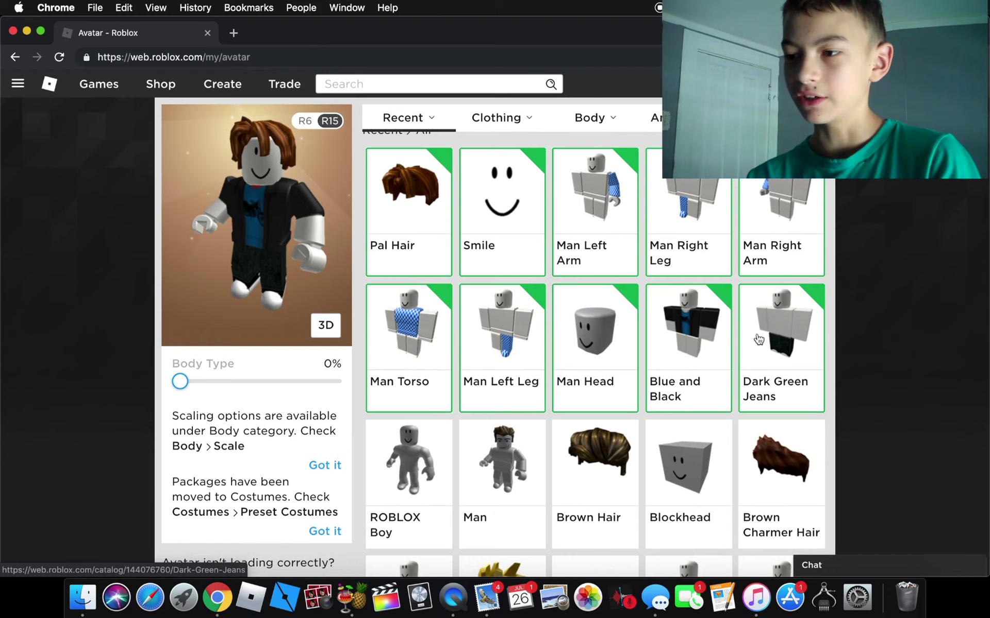
left_click(758, 340)
left_click(682, 344)
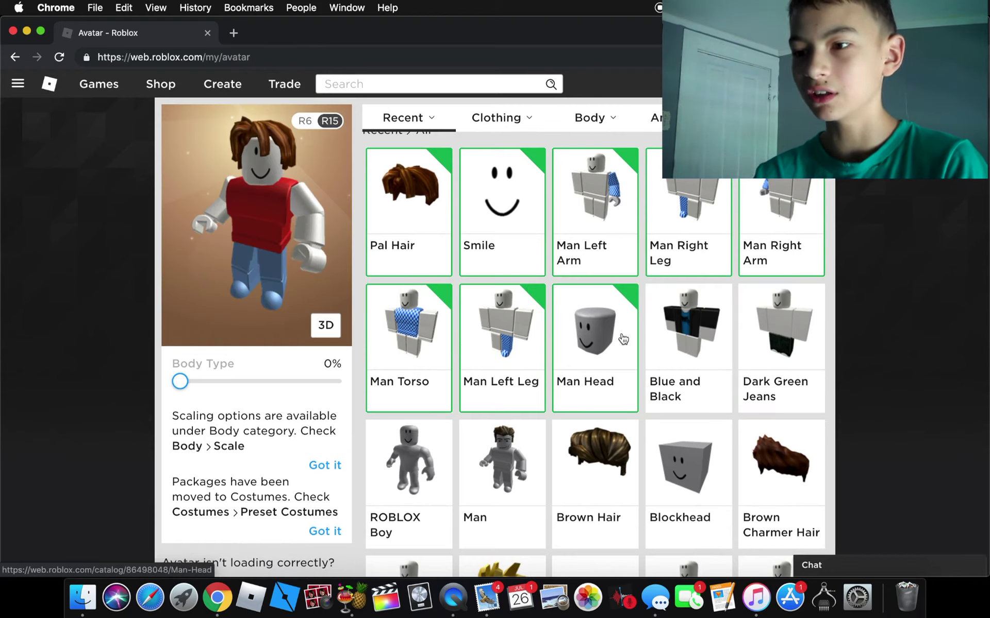
left_click(403, 192)
left_click(535, 203)
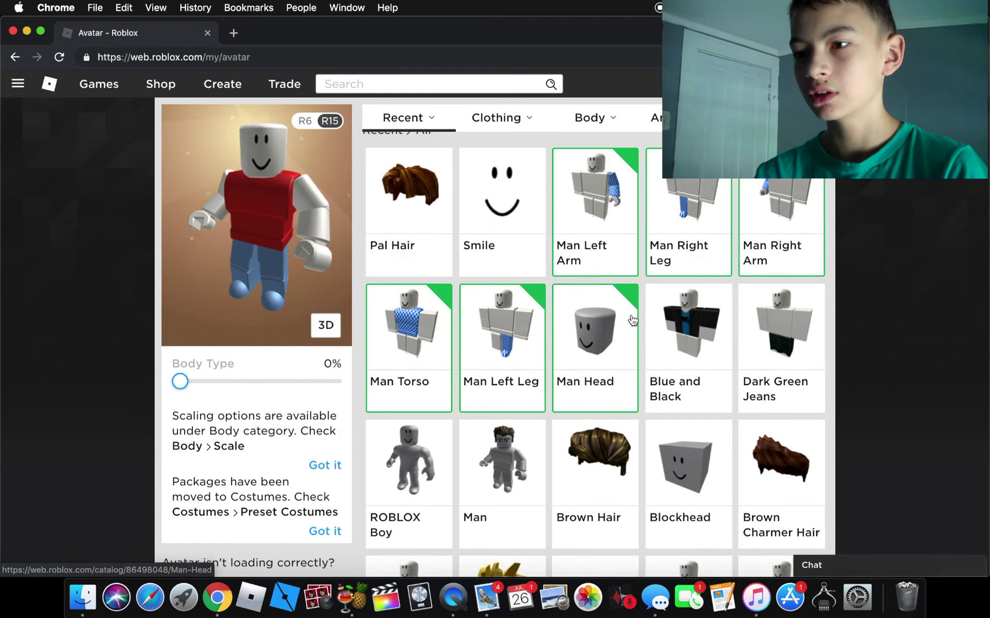
scroll(485, 272, "up", 3)
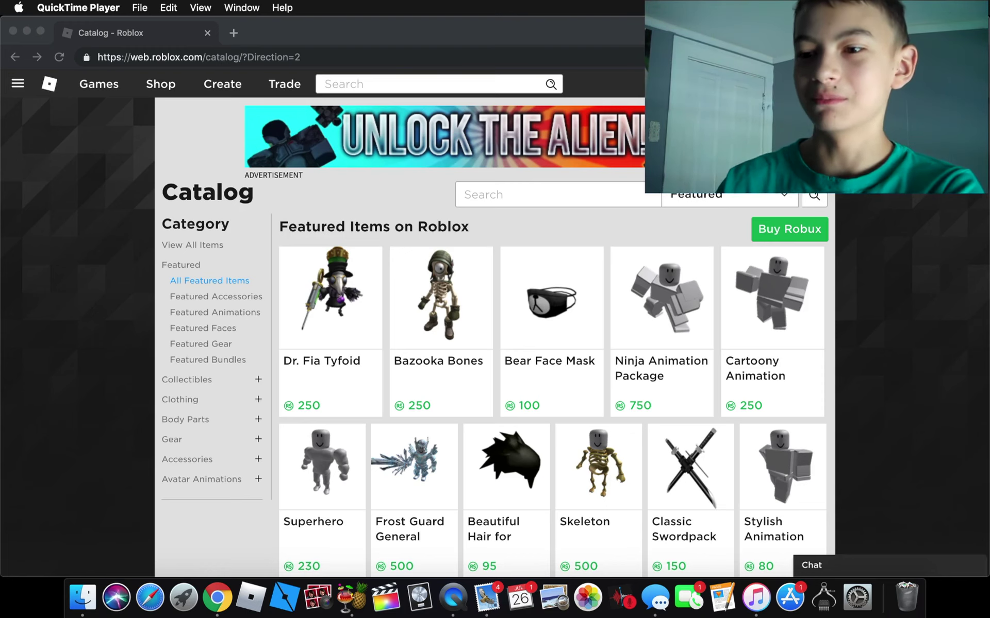
Step: Filter the catalog to Clothing > Shirts, search 'caillou' and open a Caillou shirt
left_click(185, 408)
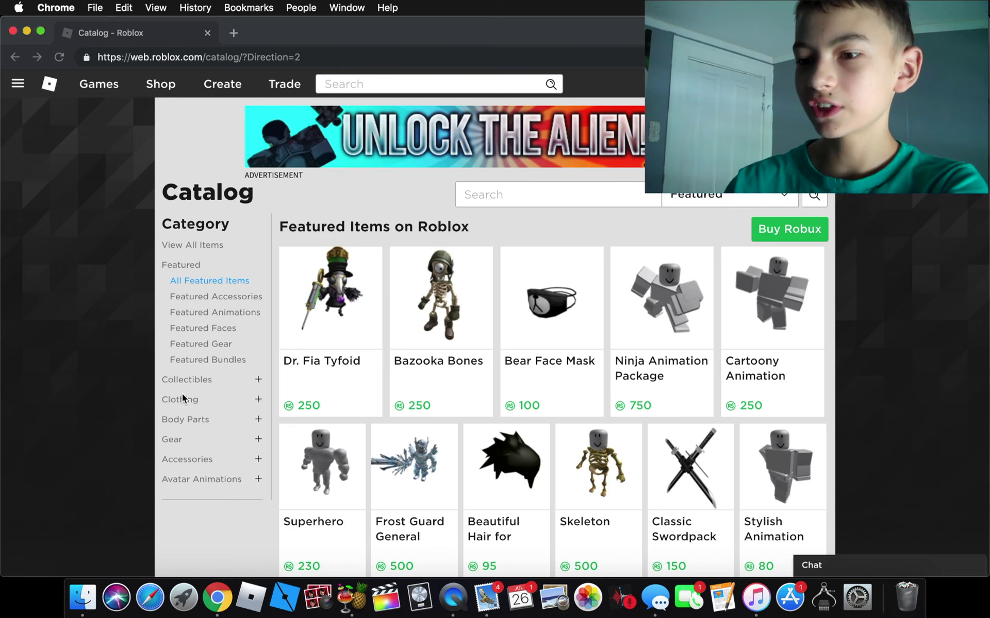
left_click(180, 400)
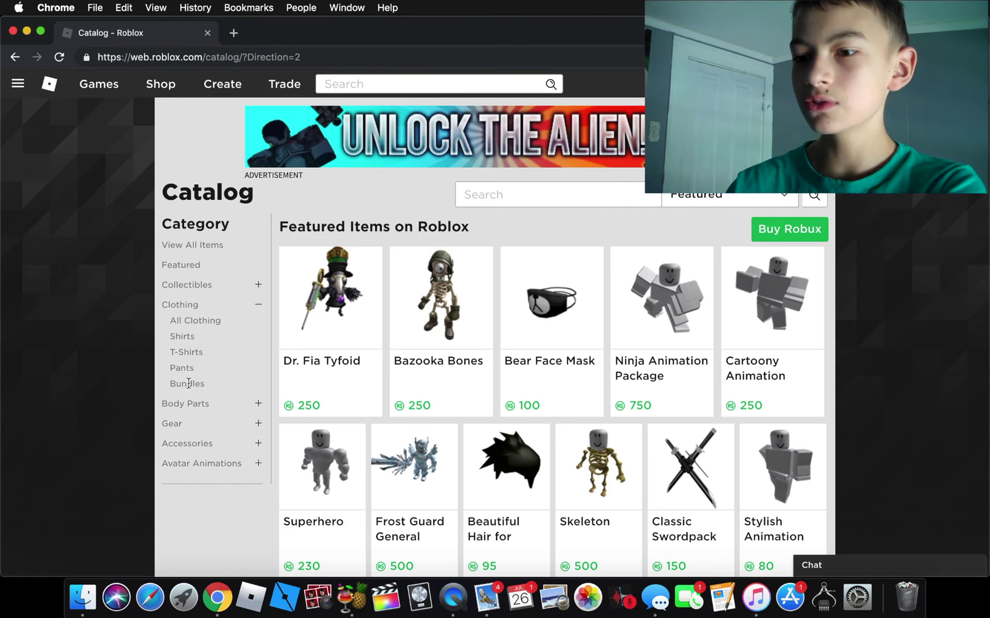
left_click(183, 337)
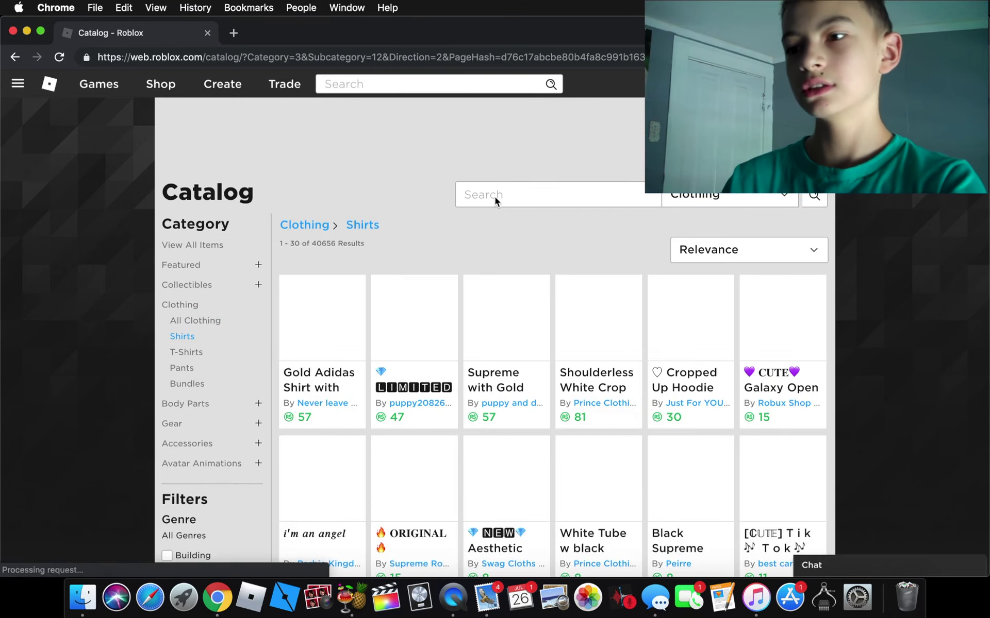
left_click(495, 200)
type("caillou")
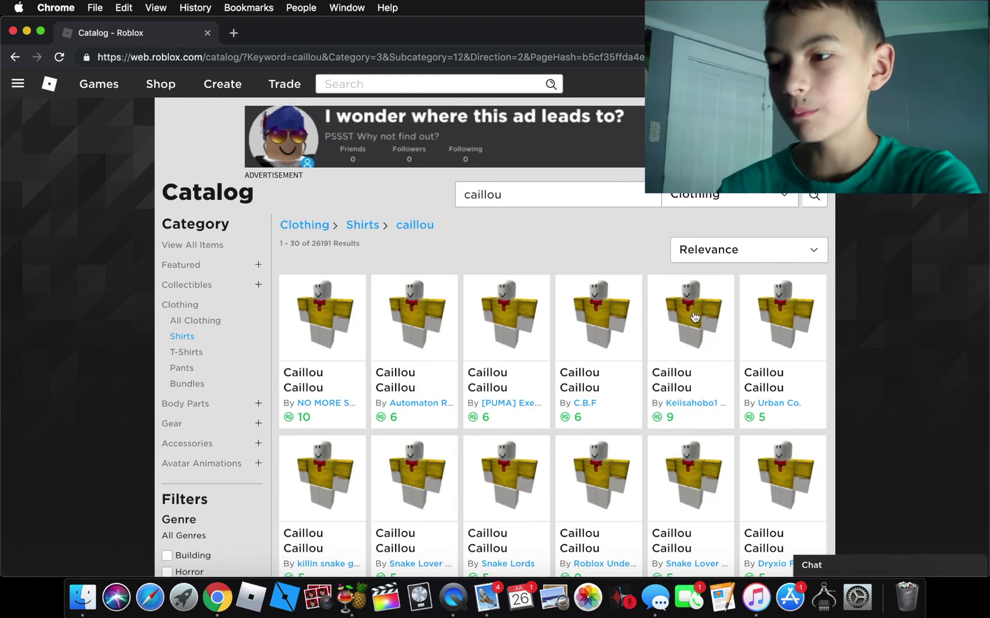
scroll(701, 325, "down", 3)
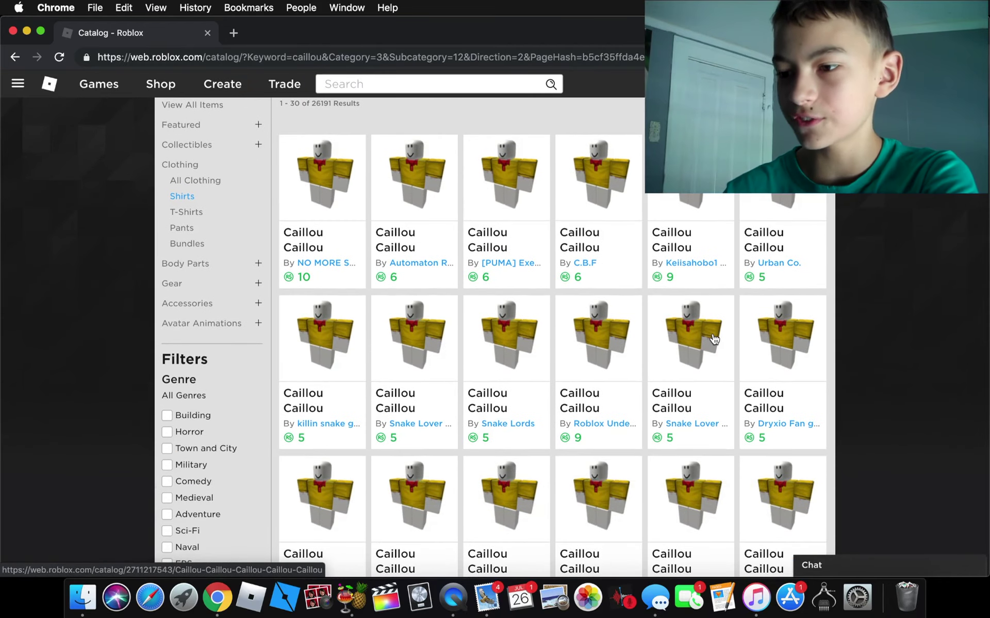
left_click(505, 364)
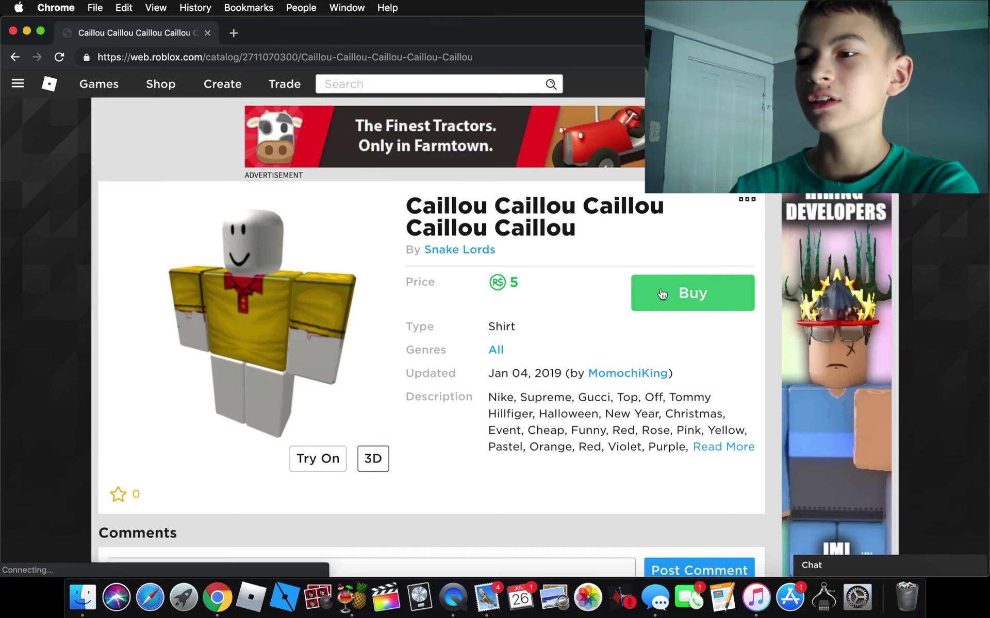
Step: Buy the yellow Caillou shirt for 5 Robux and go back to the results
left_click(662, 294)
left_click(461, 418)
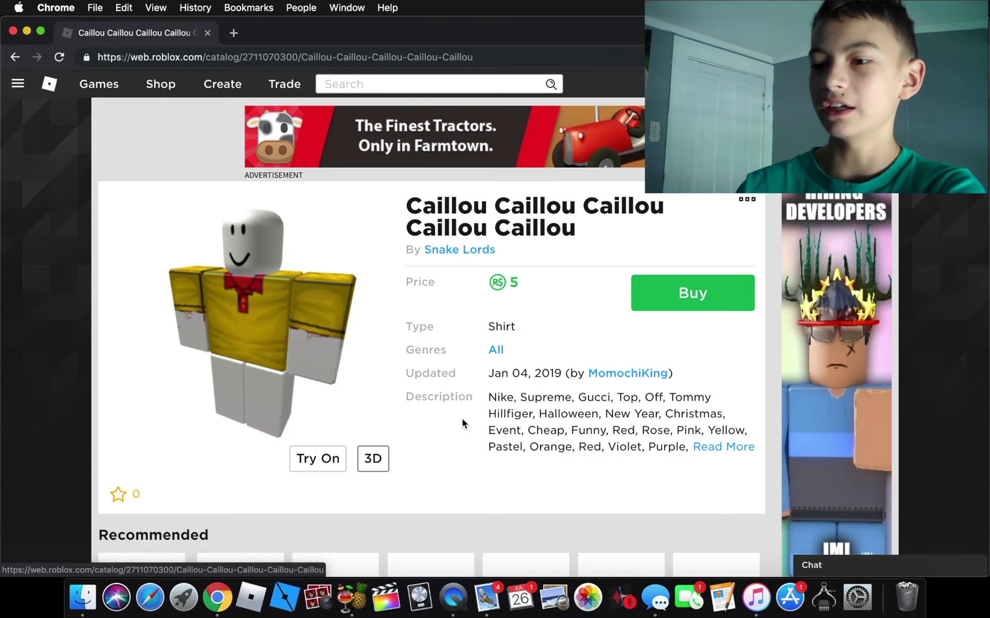
key("super+bracketleft")
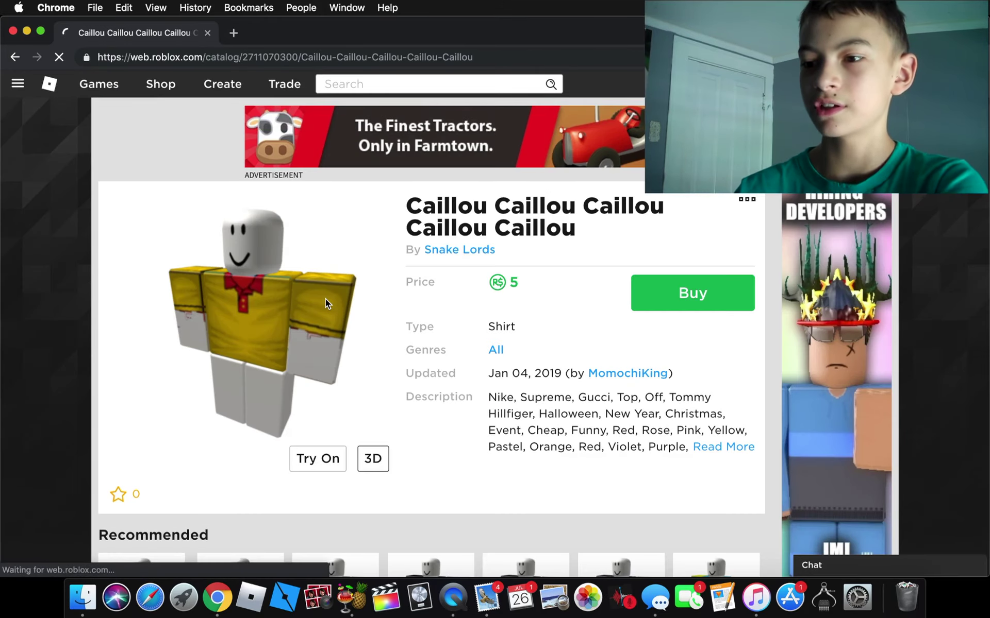
Step: Search the Pants catalog for 'caillou' and open the first listing
left_click(182, 368)
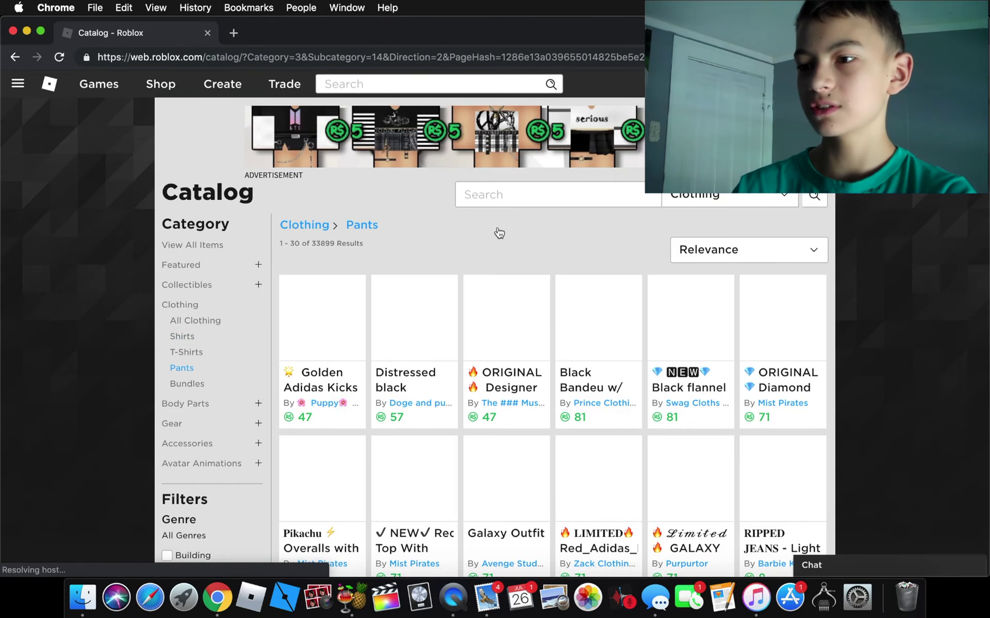
left_click(517, 193)
type("cai")
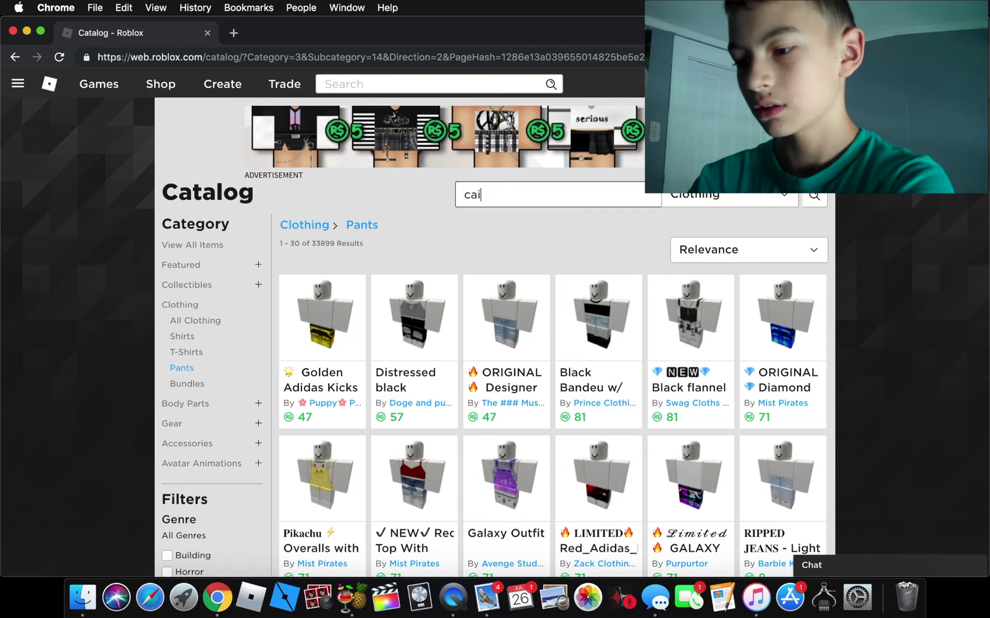
type("llou")
key("Return")
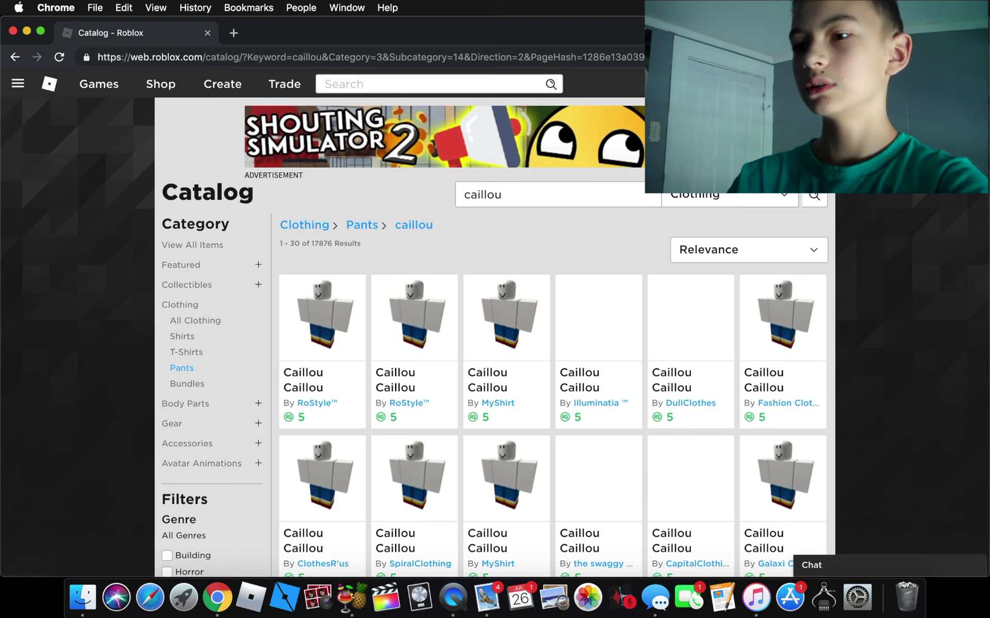
left_click(328, 345)
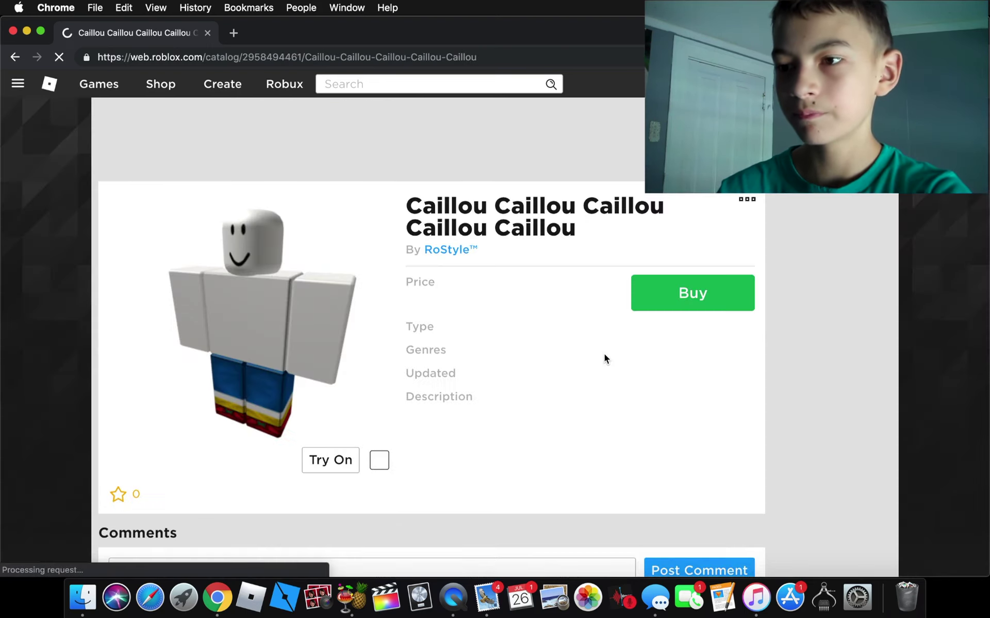
Step: Buy the 5-Robux Caillou pants and return to the pants results
left_click(678, 302)
left_click(467, 420)
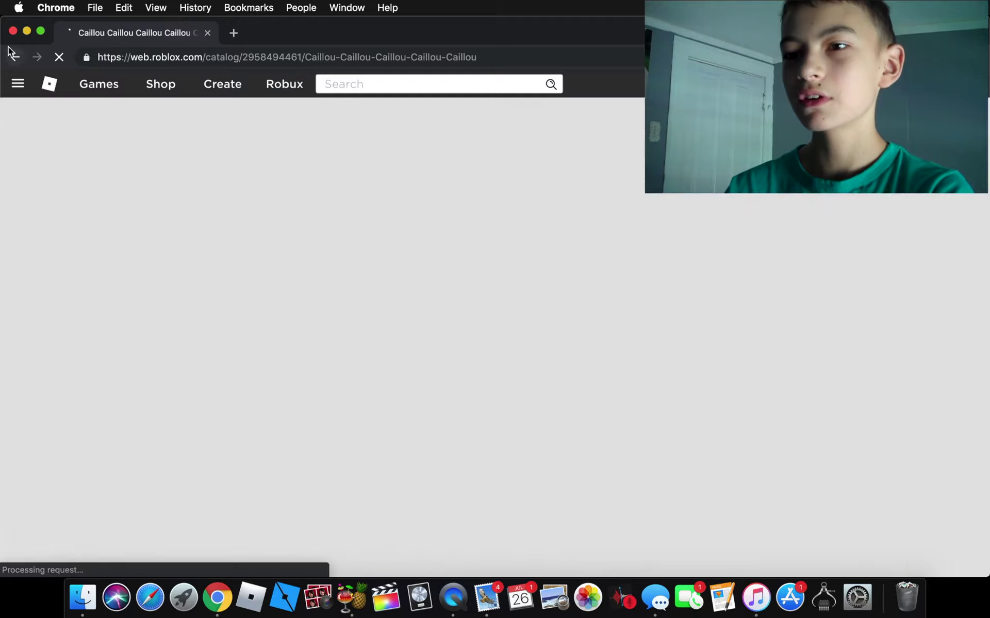
left_click(14, 57)
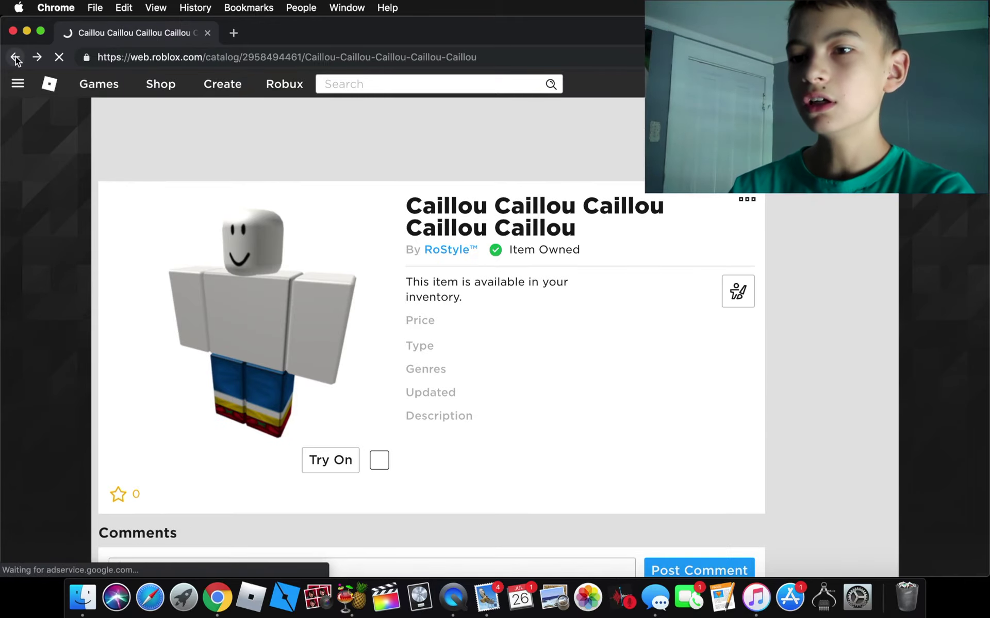
left_click(15, 57)
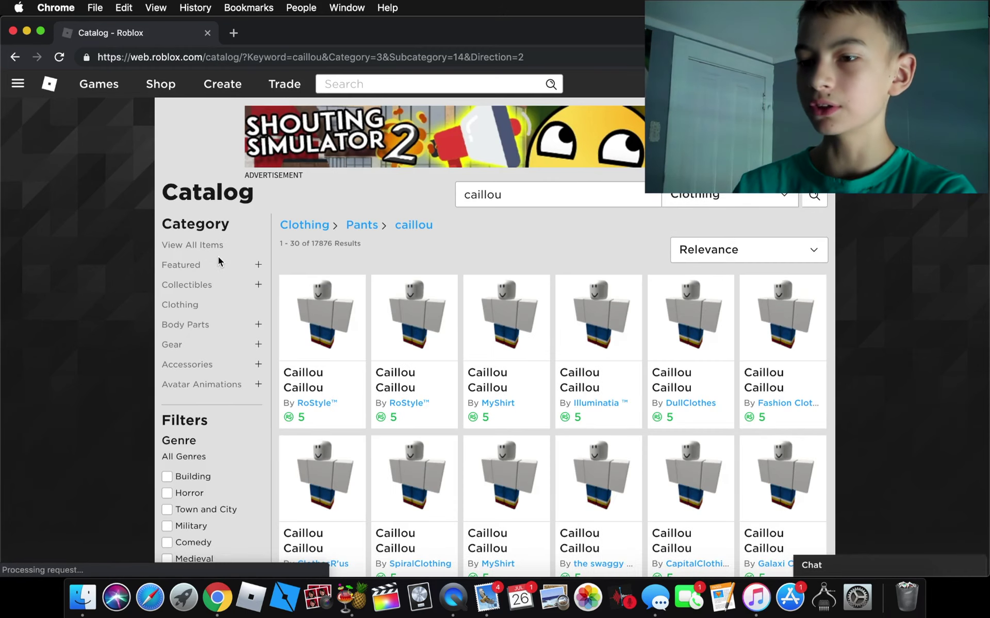
Step: Open the Body Parts > Heads catalog and go to the Roundy head page
left_click(195, 265)
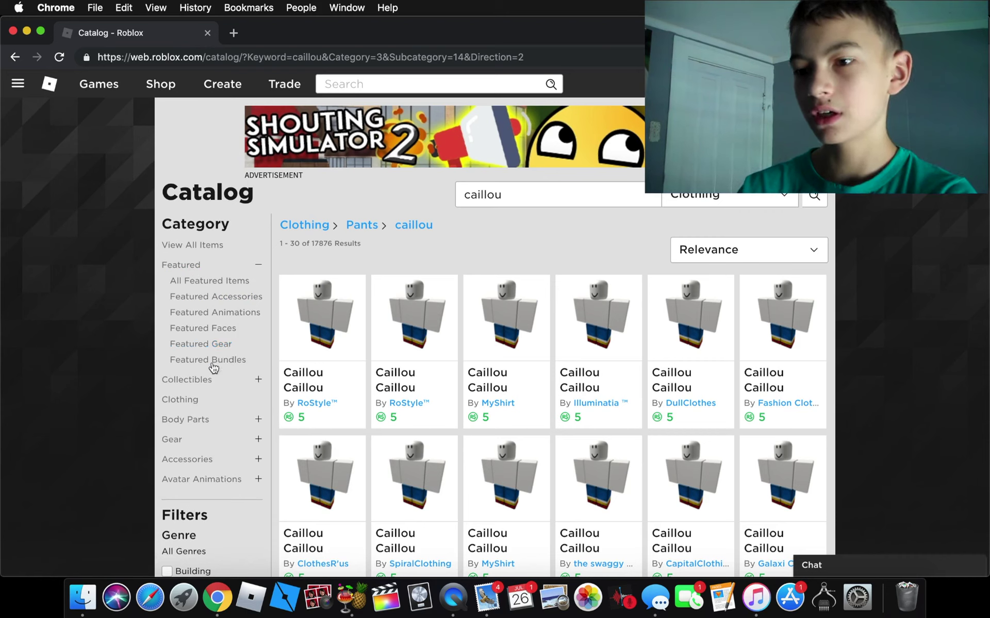
left_click(187, 380)
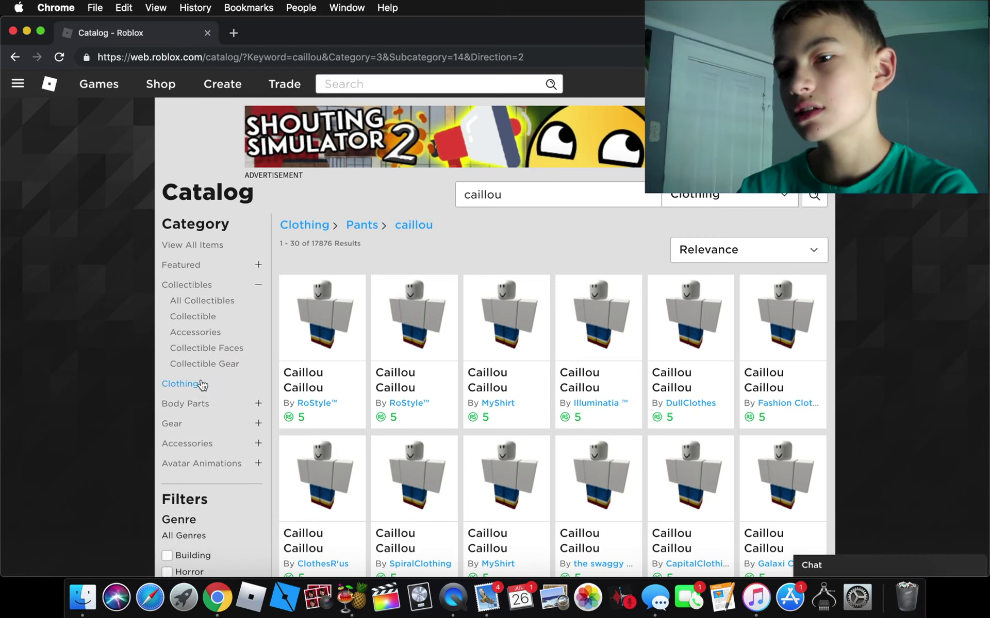
left_click(195, 407)
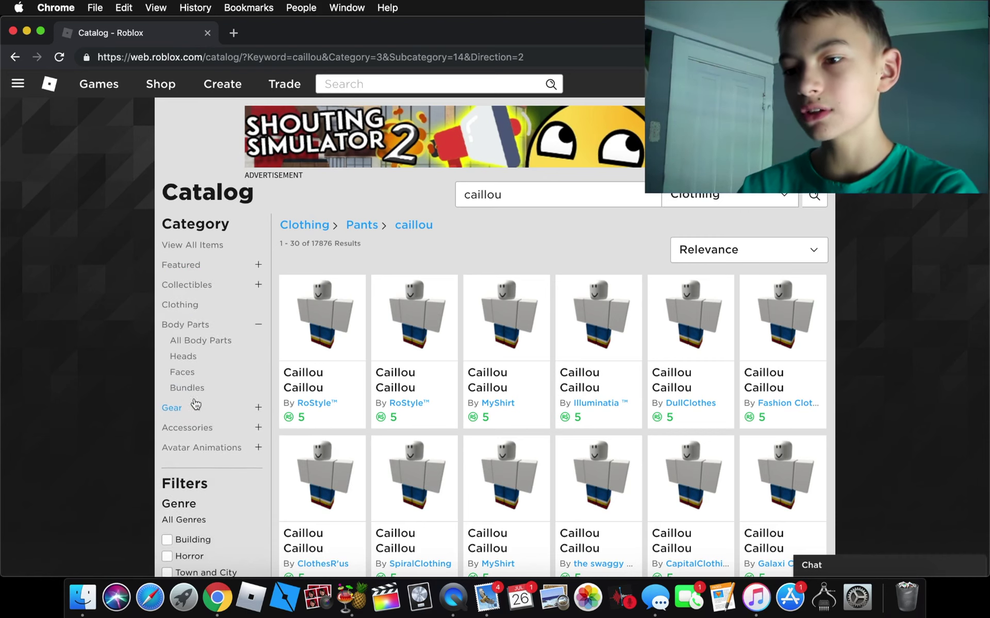
left_click(183, 357)
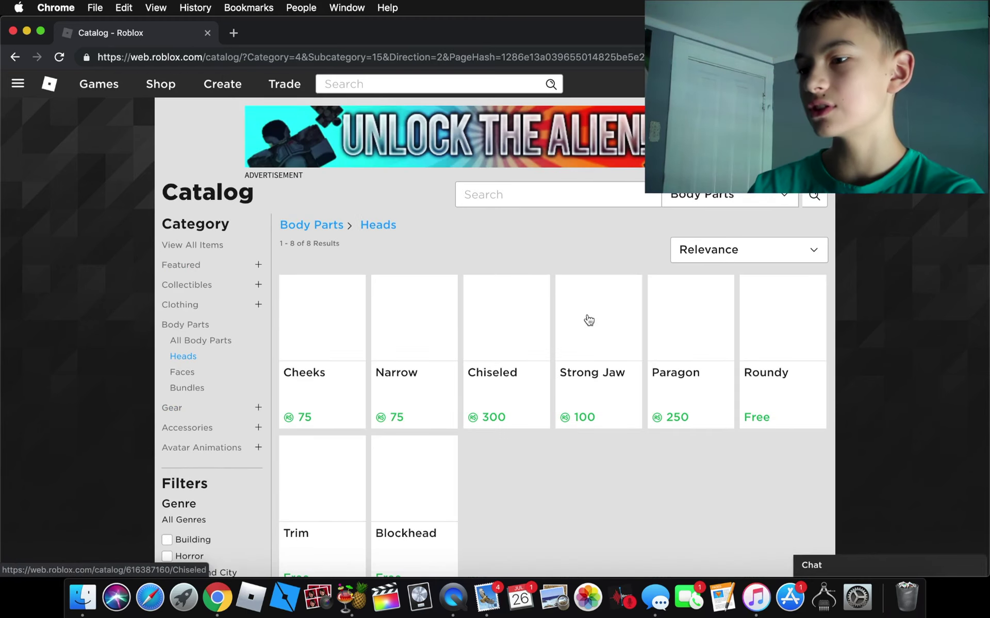
scroll(715, 498, "down", 3)
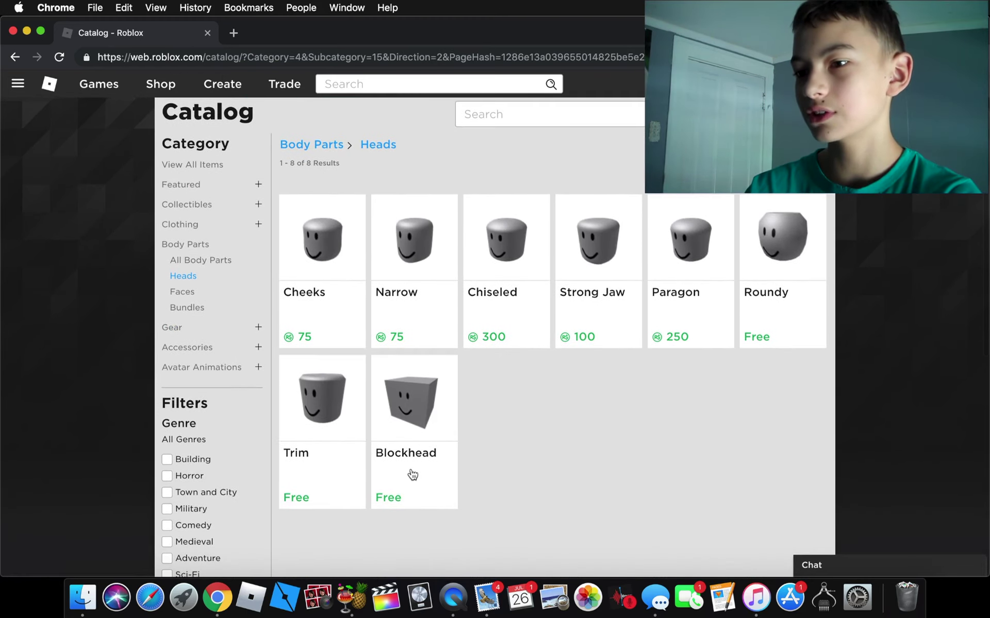
left_click(771, 270)
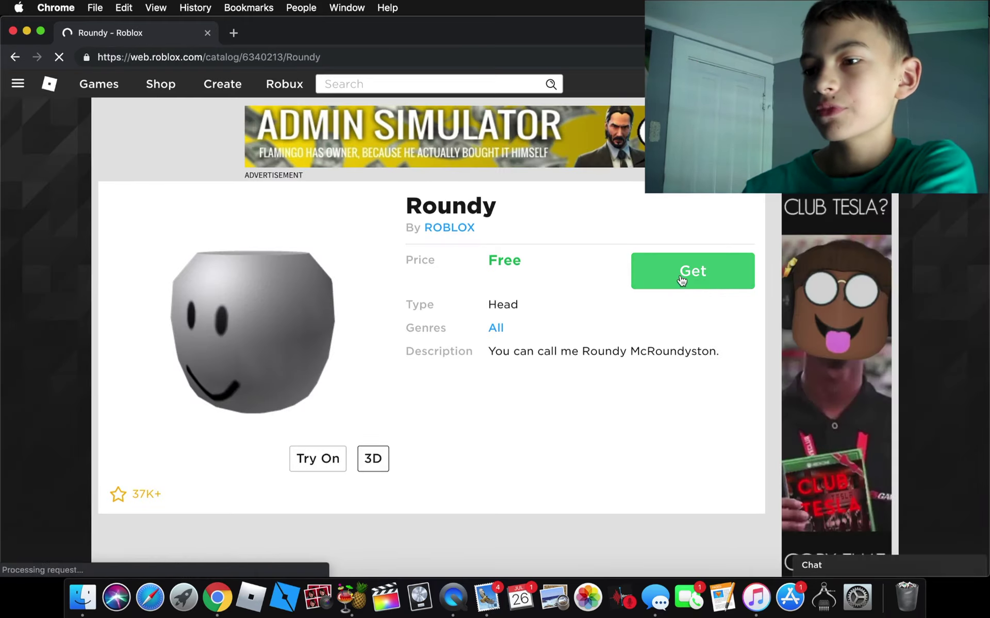
Step: Get the free Roundy head and return to the Heads list
left_click(678, 260)
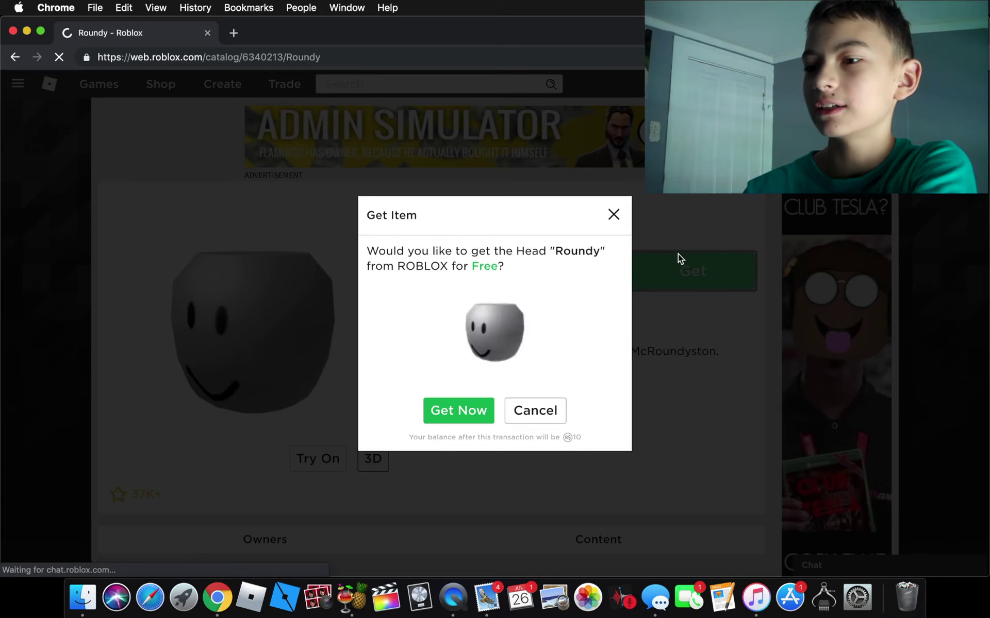
left_click(446, 420)
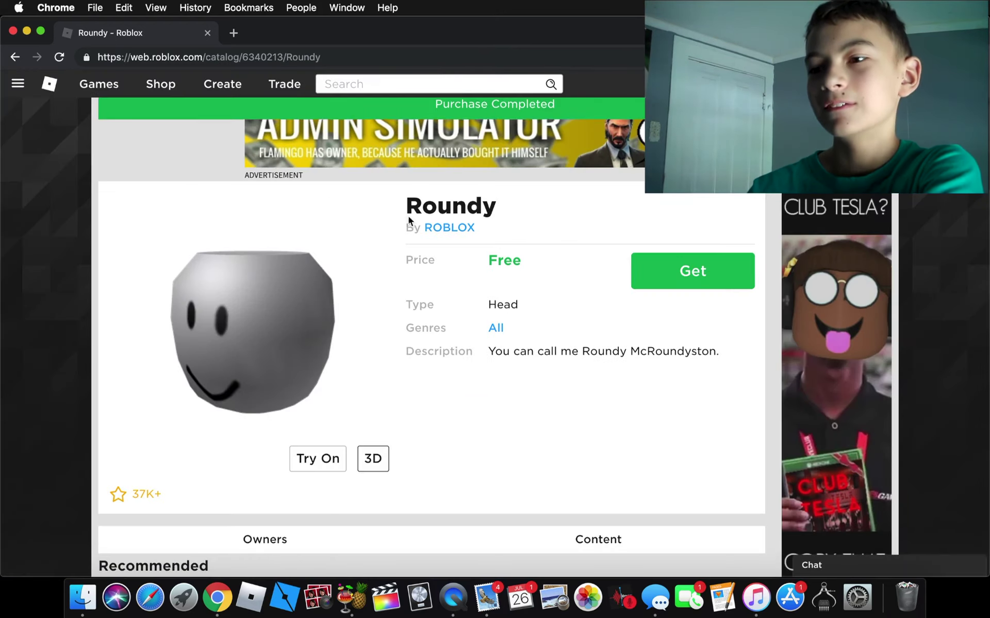
left_click(15, 57)
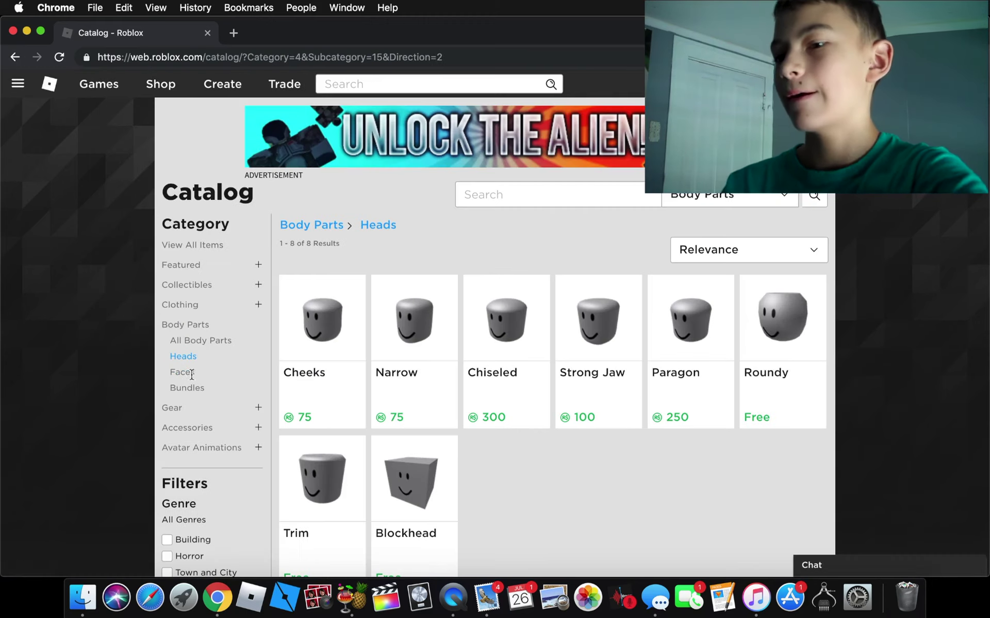
Step: Sort the Faces catalog by Price (Low to High) and open Silly Fun
left_click(191, 373)
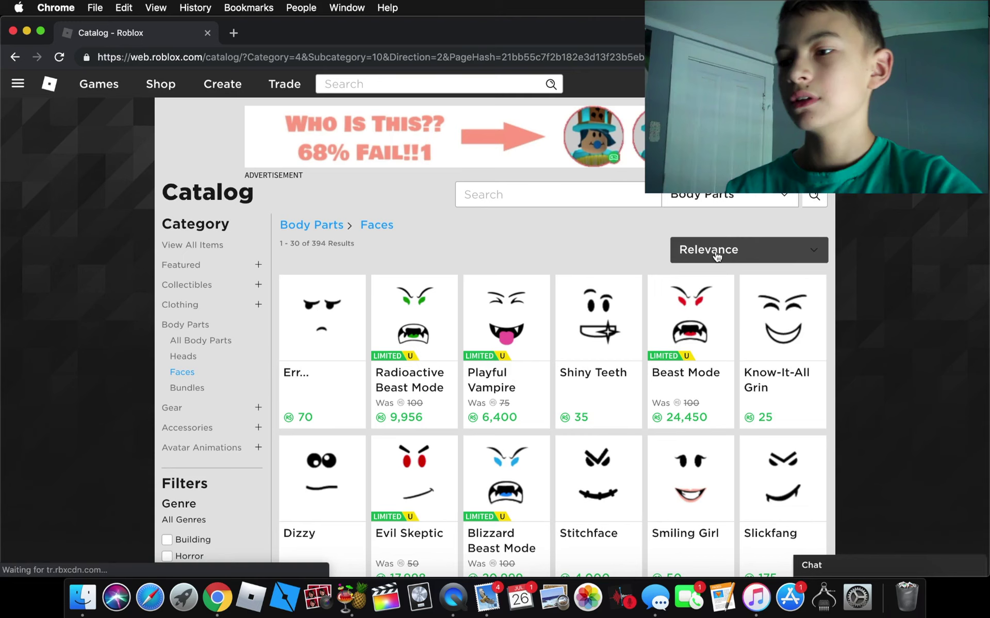
left_click(680, 250)
left_click(714, 422)
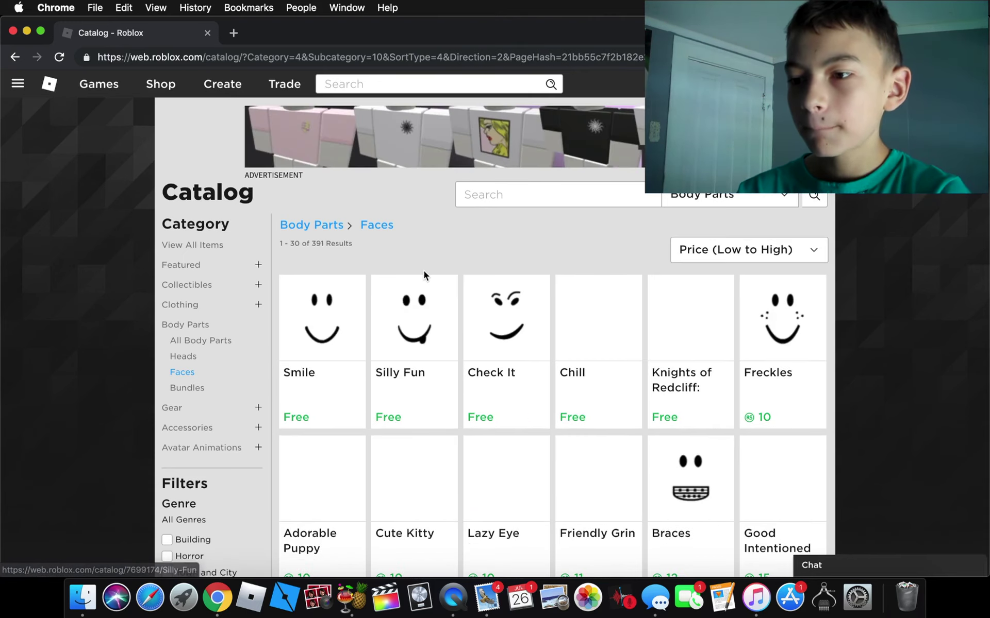
scroll(426, 273, "down", 1)
scroll(583, 232, "down", 1)
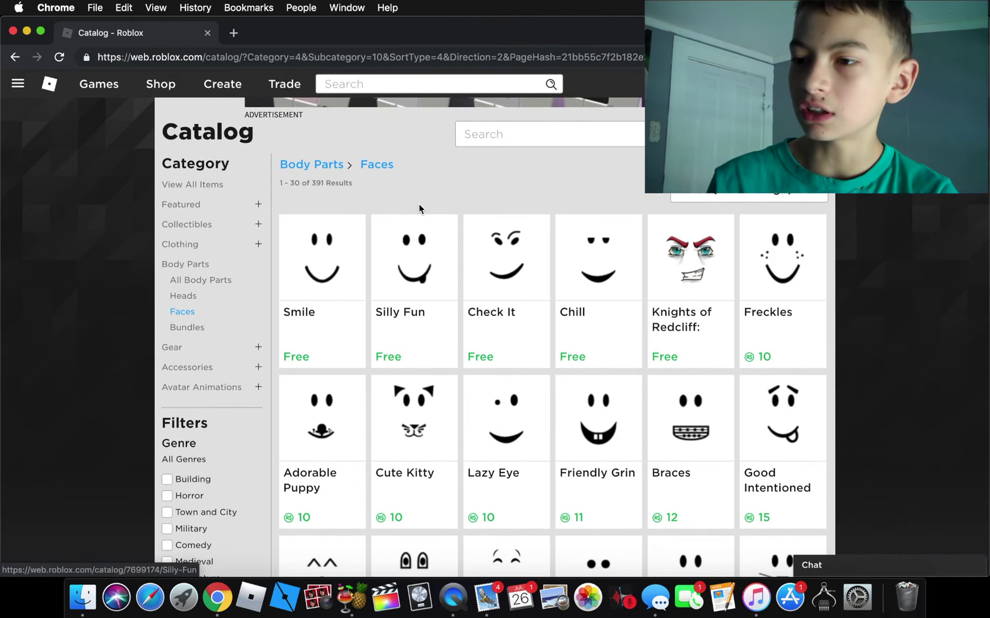
left_click(423, 244)
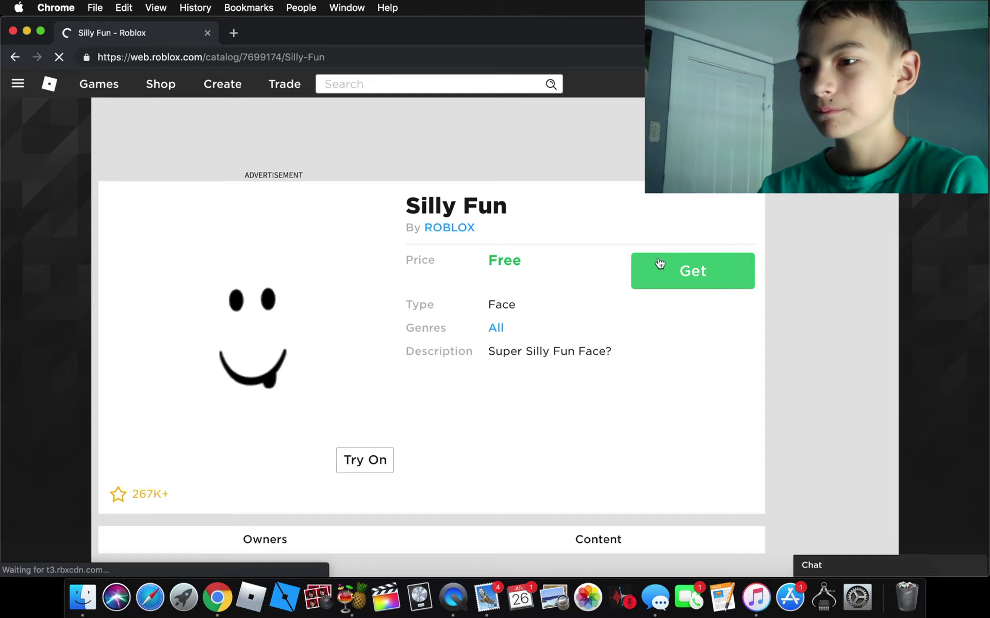
Step: Get the free Silly Fun face and return to the Faces list
left_click(695, 262)
left_click(461, 410)
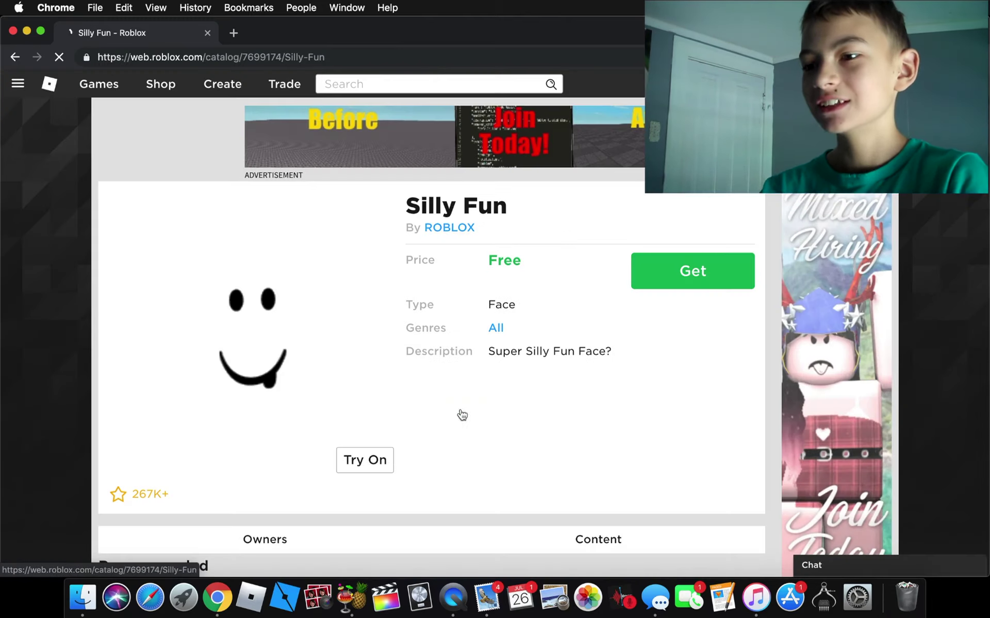
left_click_drag(461, 410, 207, 345)
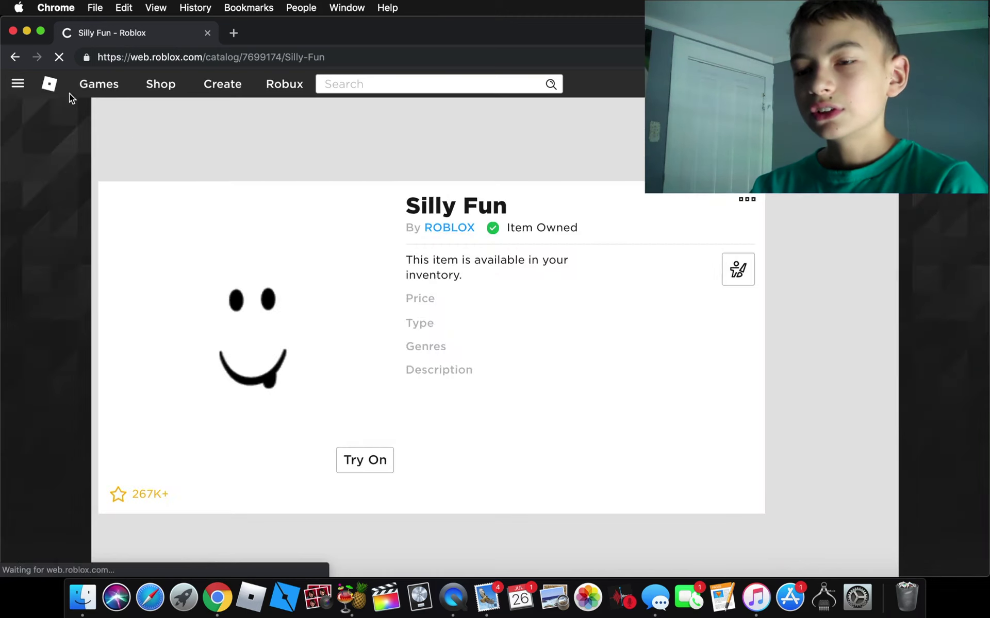
left_click(14, 58)
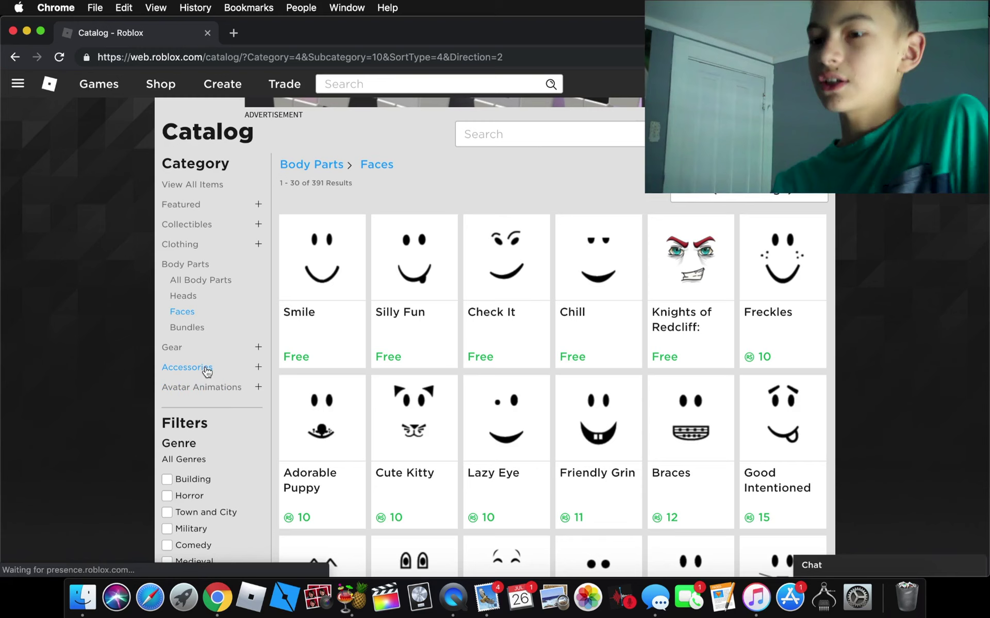
Step: Open the Accessories > Hats catalog and scroll through the first page
left_click(205, 367)
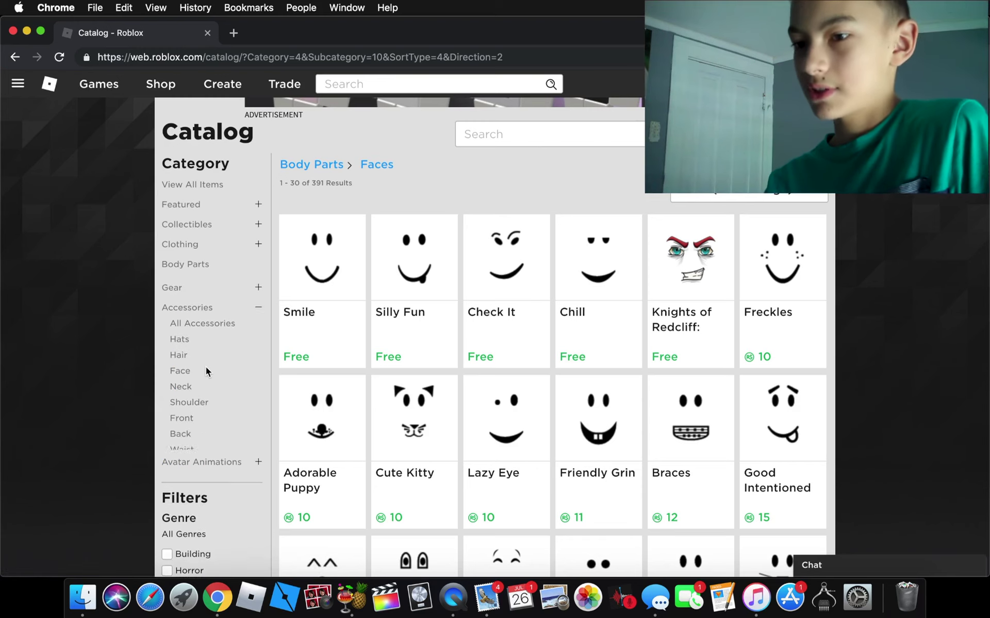
left_click(179, 337)
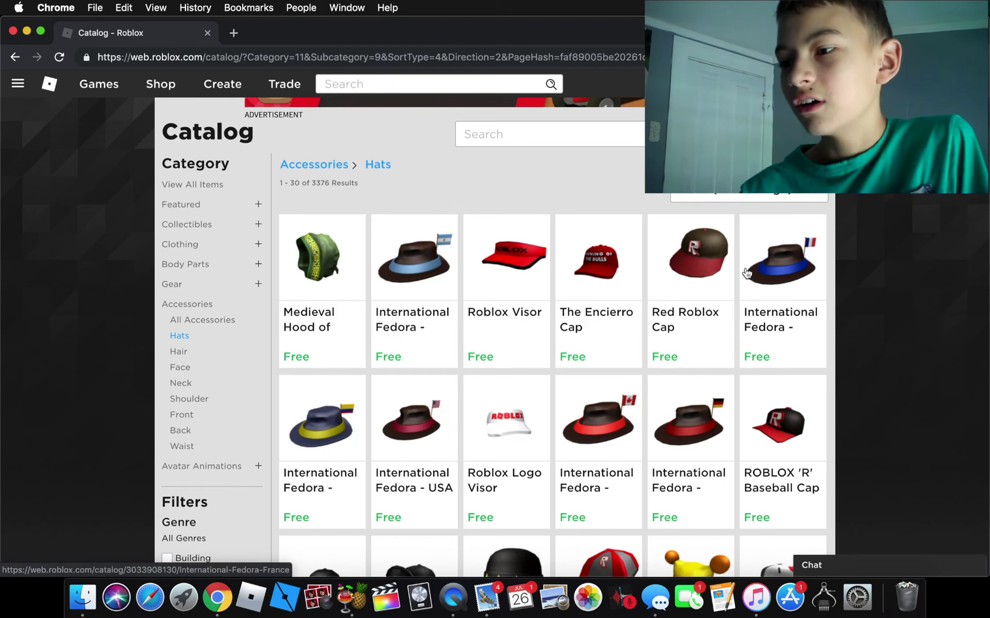
scroll(746, 273, "down", 4)
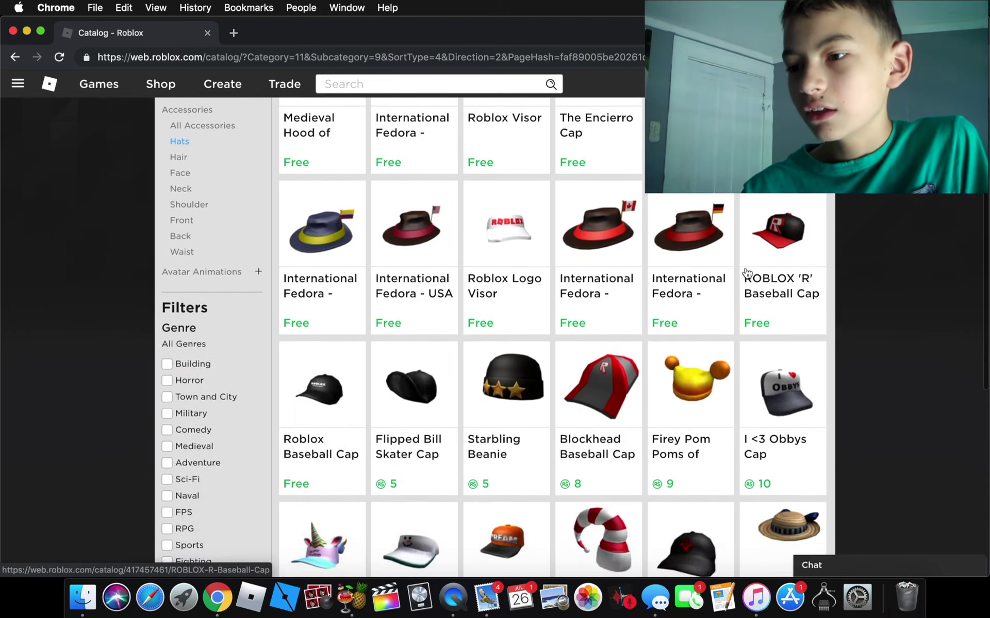
scroll(746, 273, "down", 3)
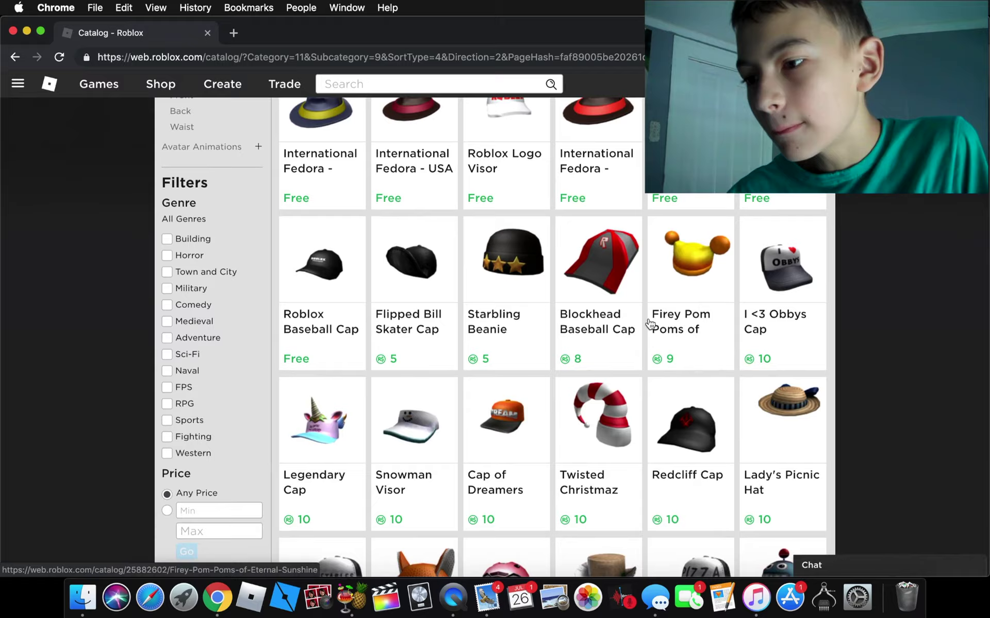
scroll(649, 324, "down", 2)
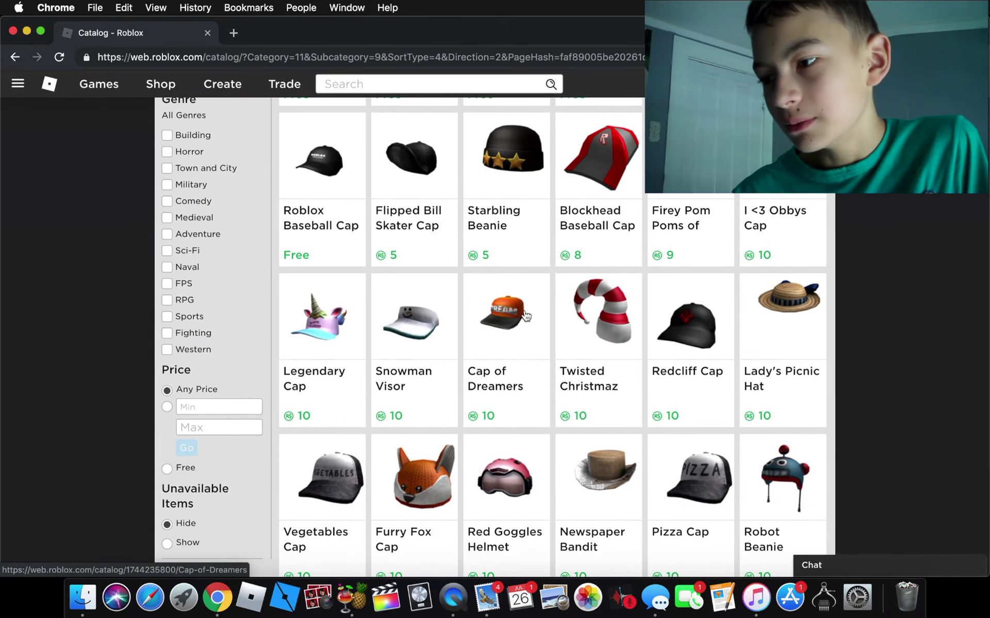
scroll(526, 316, "down", 2)
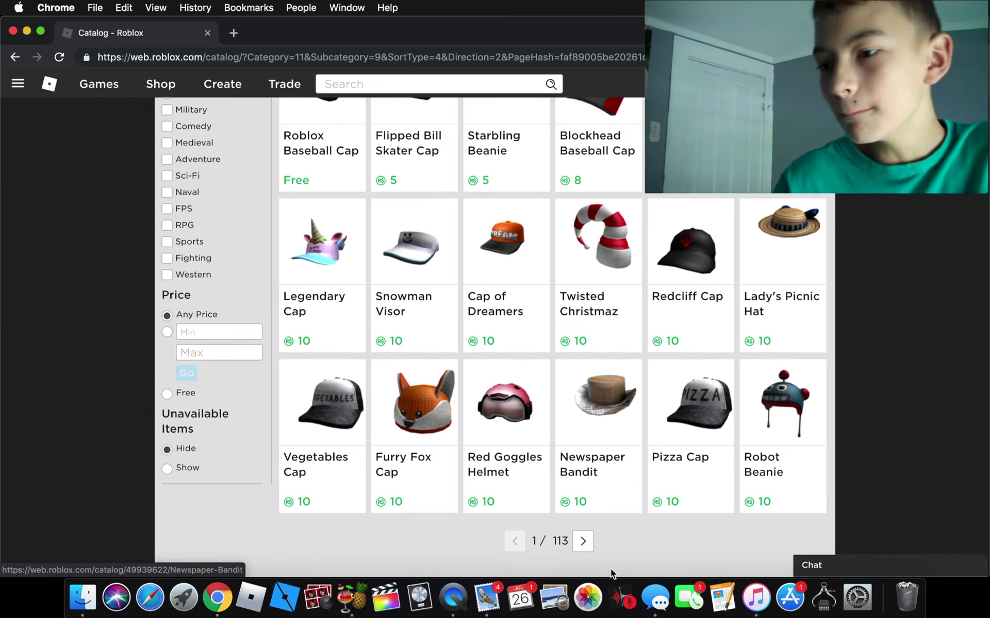
Step: Check the second page of hats, then return to the first page
left_click(582, 541)
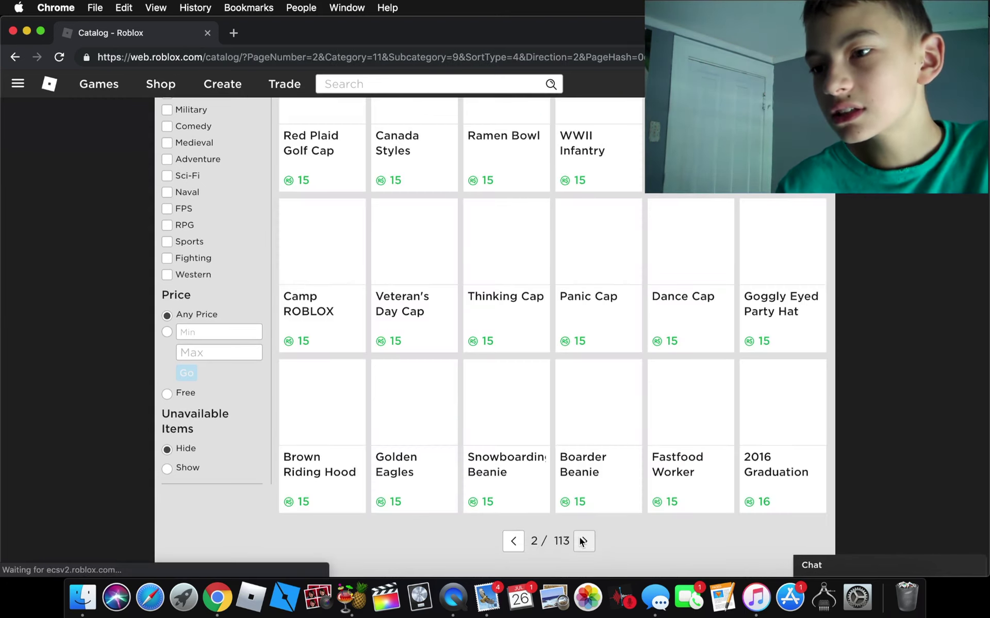
scroll(623, 386, "up", 10)
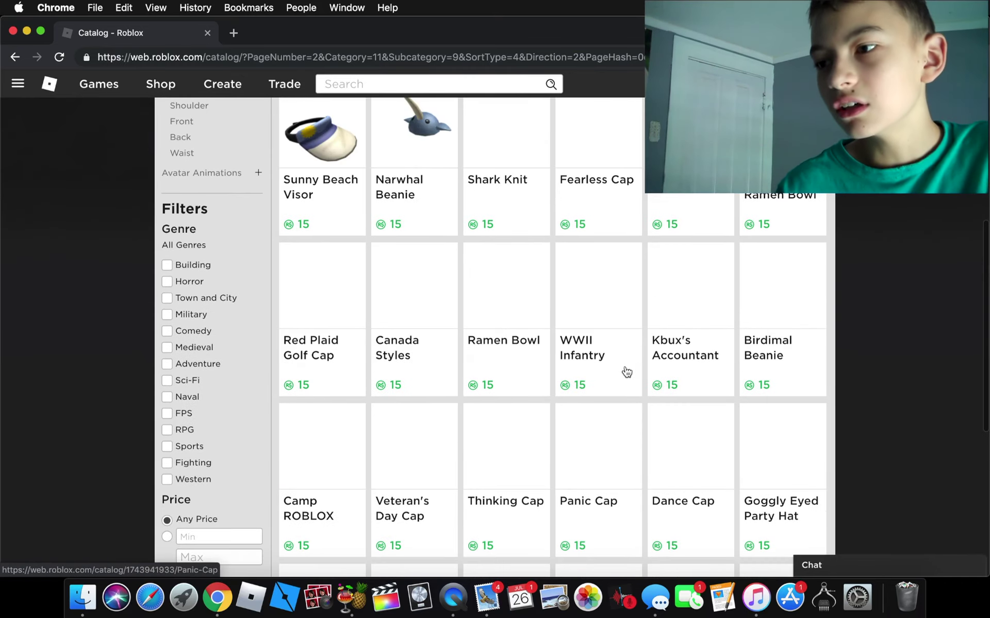
scroll(626, 373, "up", 2)
scroll(626, 372, "down", 7)
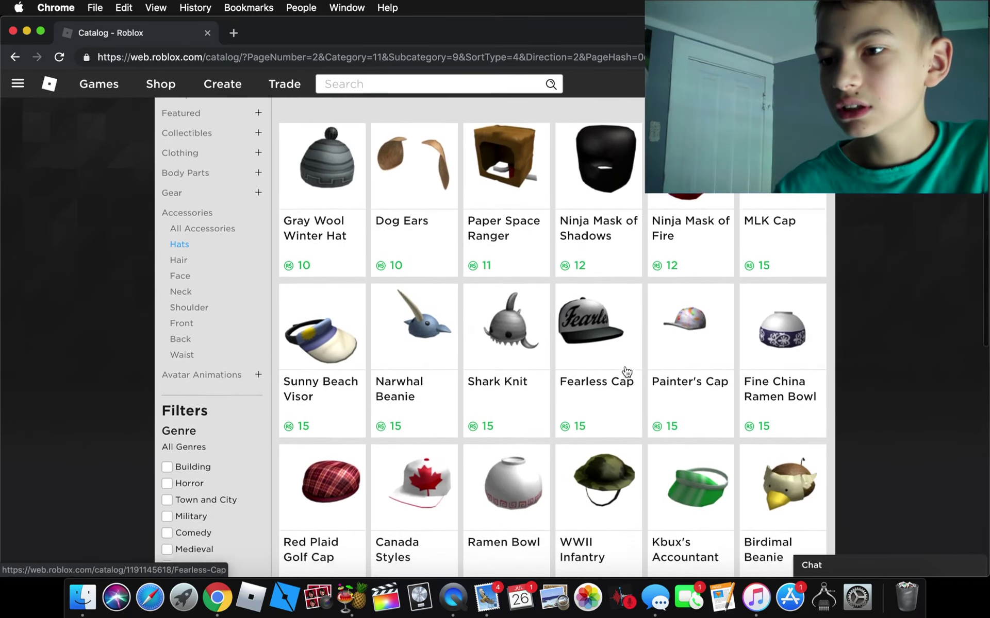
scroll(626, 372, "down", 5)
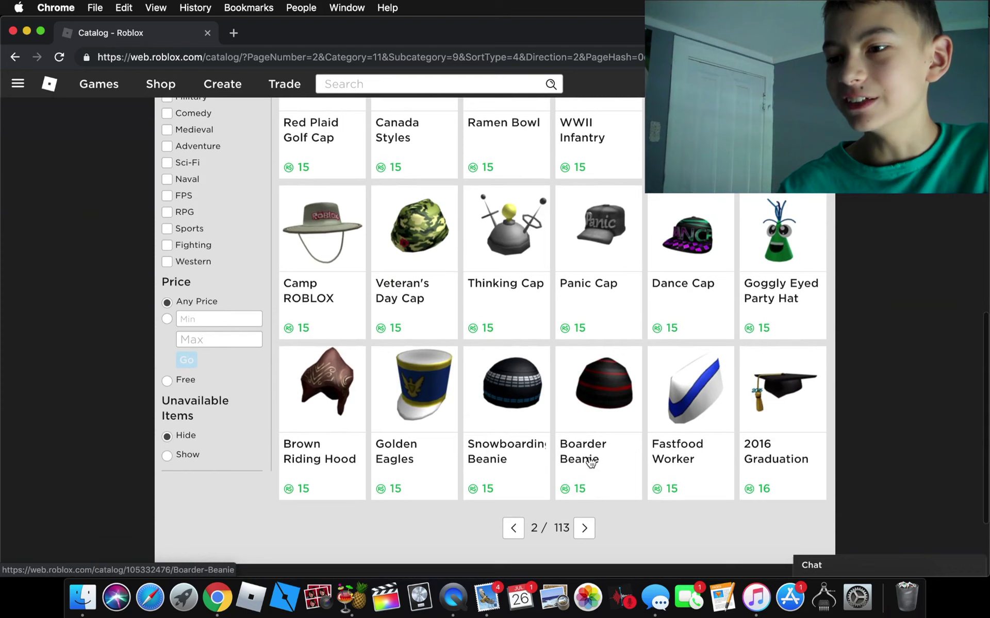
left_click(519, 530)
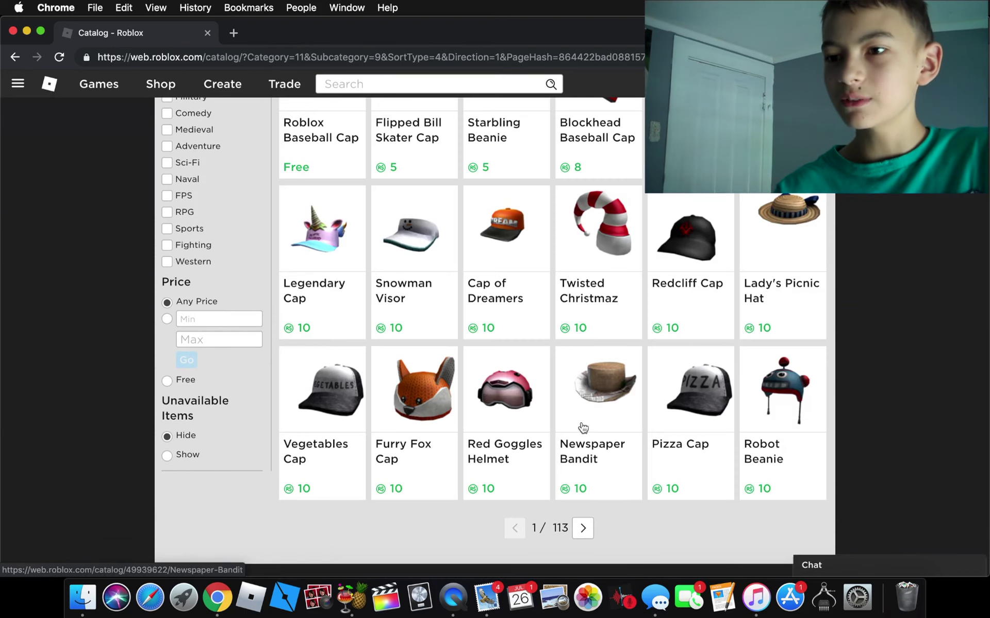
scroll(582, 428, "up", 5)
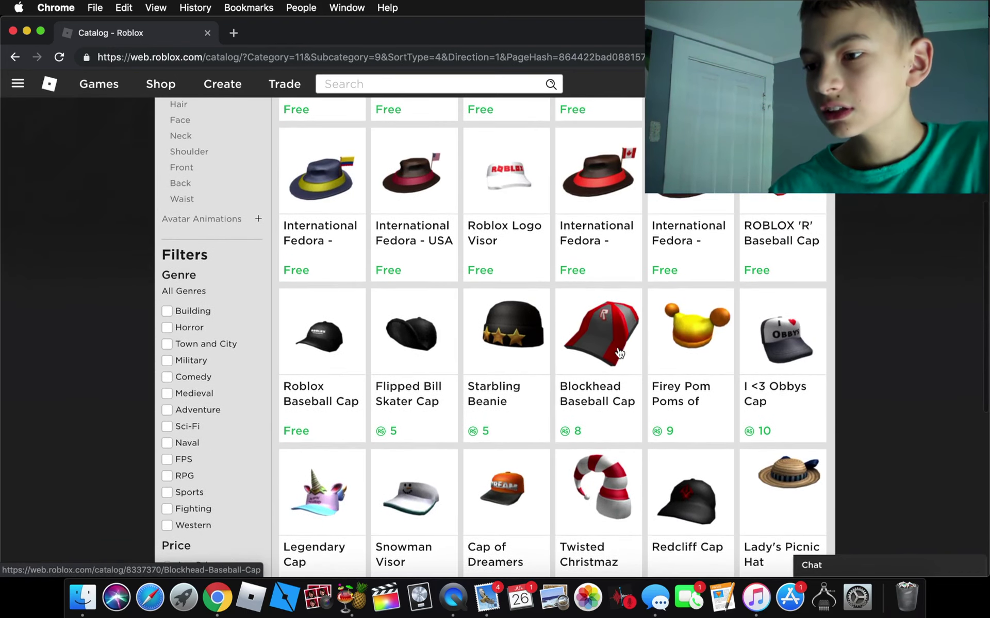
scroll(646, 271, "up", 1)
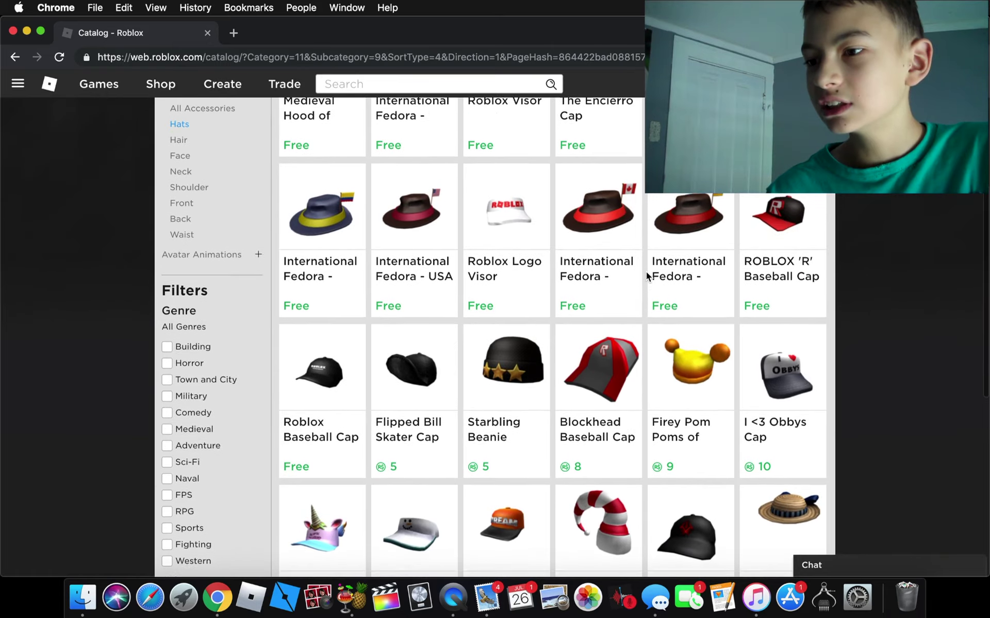
Step: Buy the Blockhead Baseball Cap for 8 Robux
left_click(608, 386)
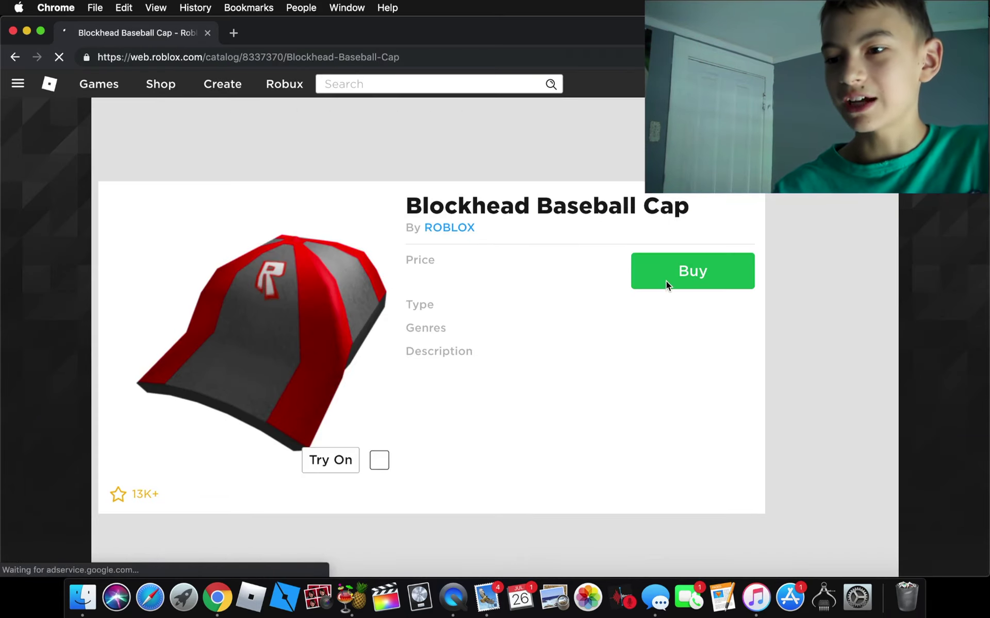
left_click(696, 273)
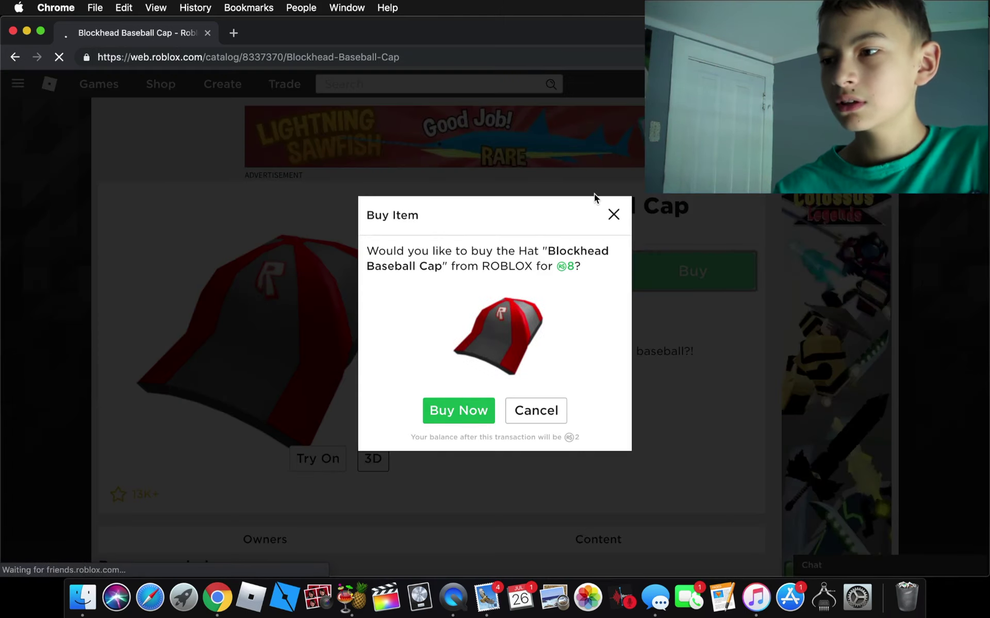
left_click(461, 410)
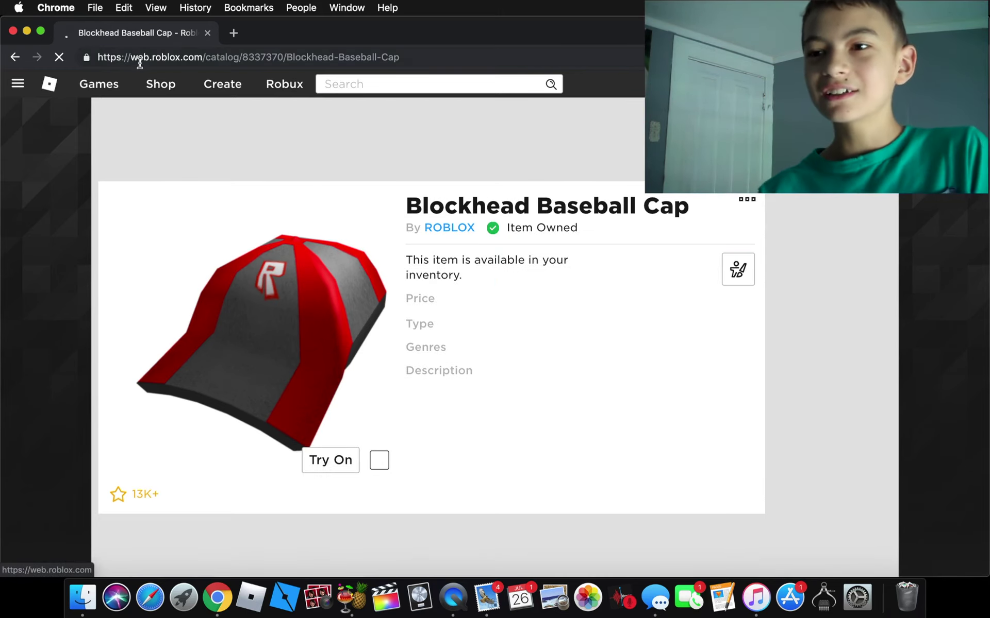
left_click(18, 85)
Step: In the Avatar editor, put the ROBLOX Boy costume on the avatar
left_click(47, 239)
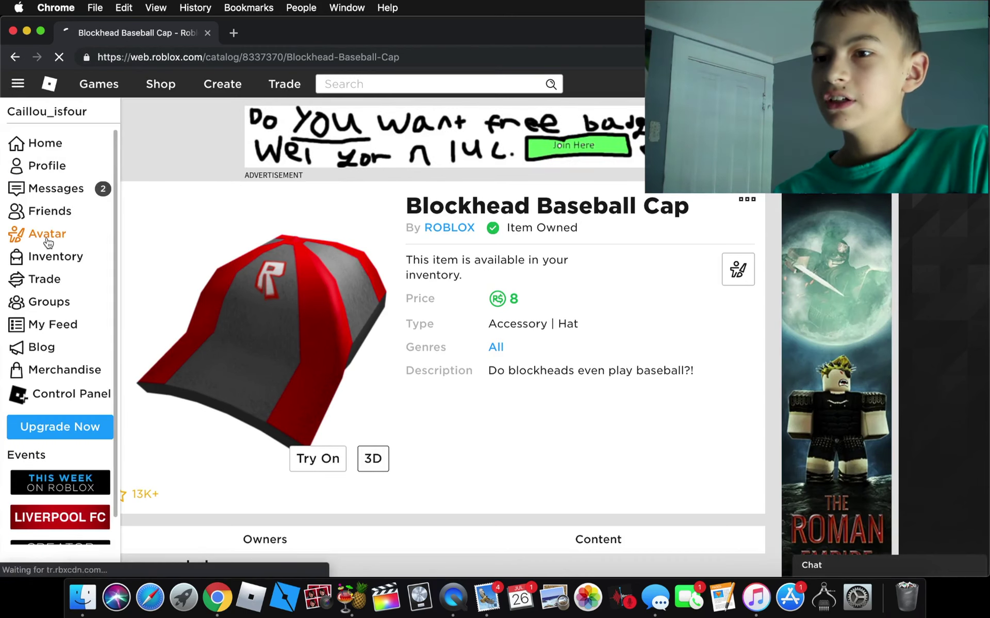
scroll(734, 281, "down", 3)
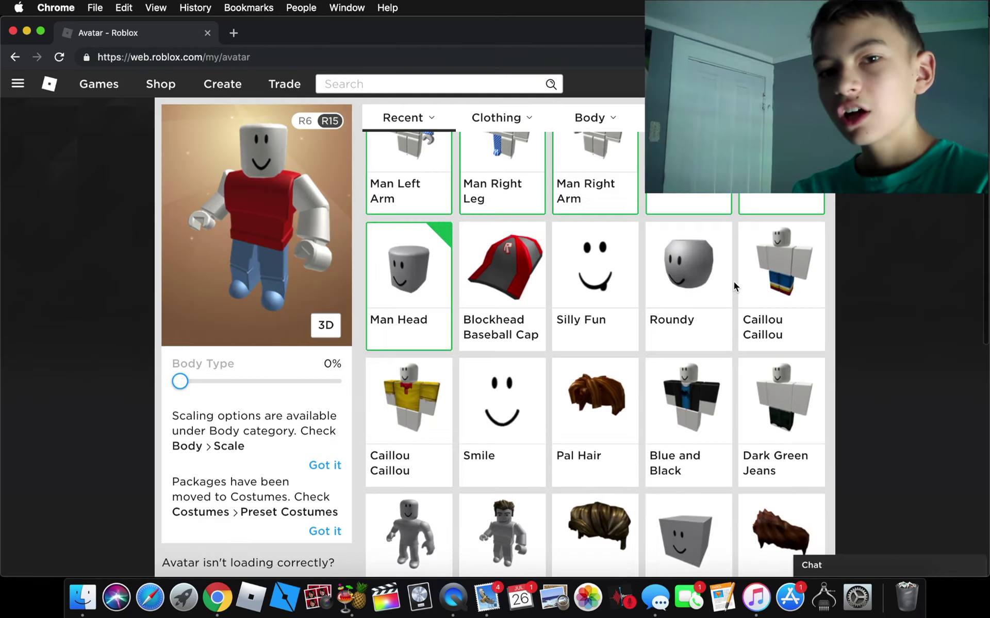
scroll(734, 276, "down", 2)
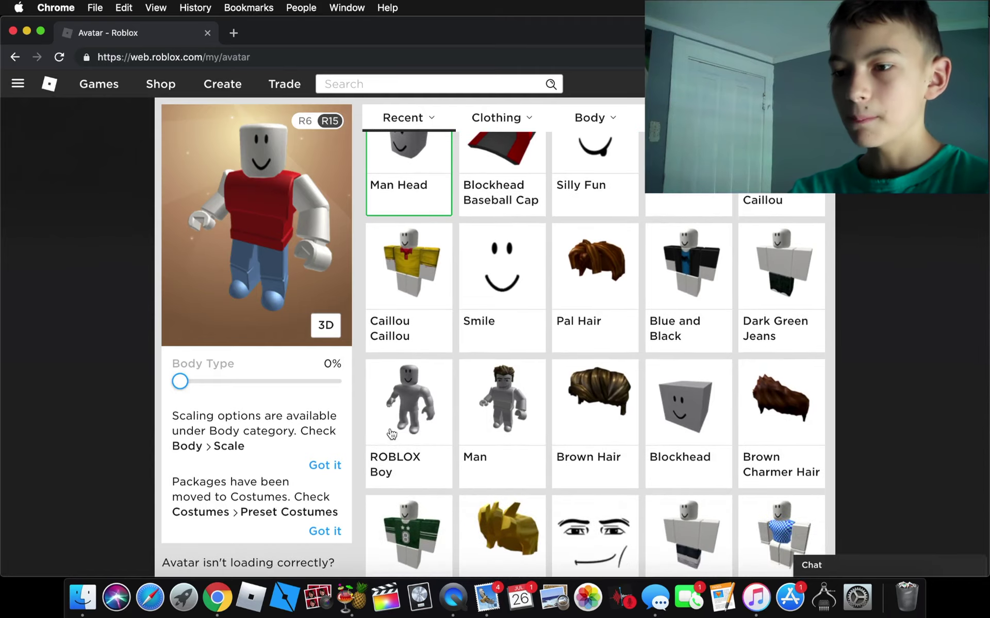
left_click(396, 428)
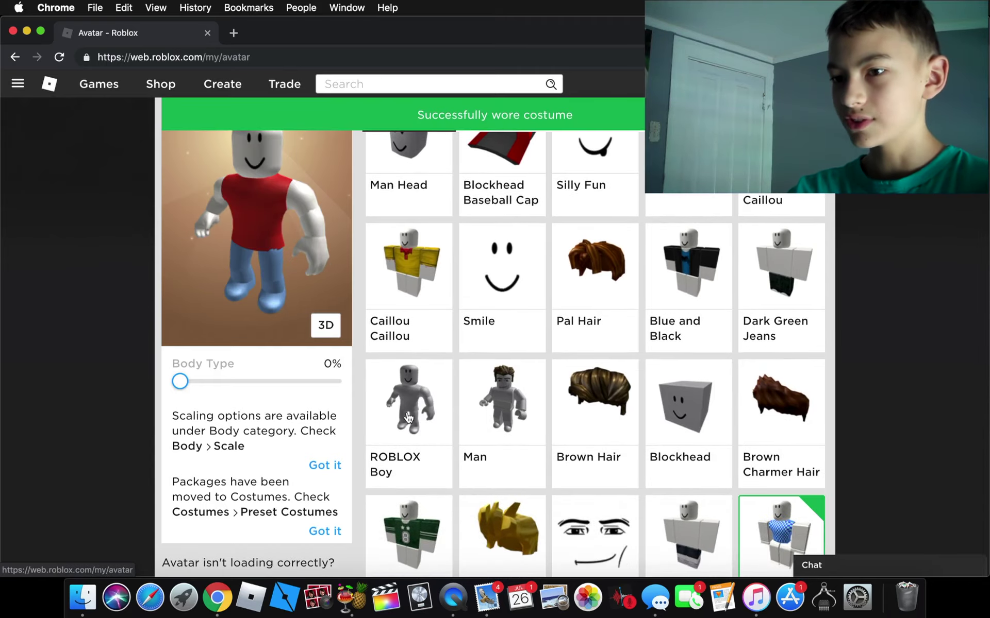
scroll(407, 420, "up", 3)
scroll(407, 417, "up", 2)
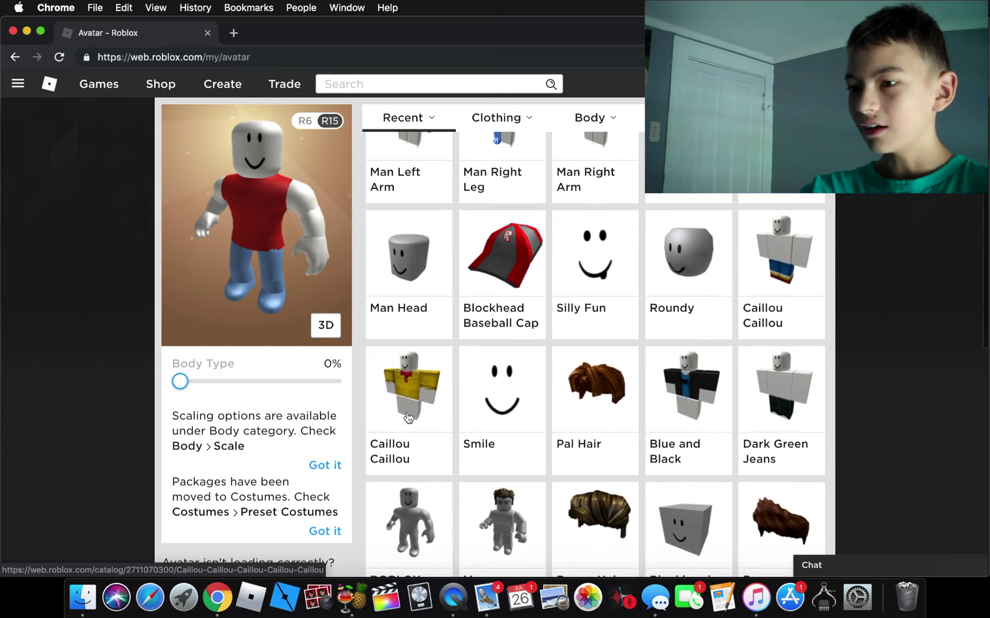
scroll(407, 418, "up", 2)
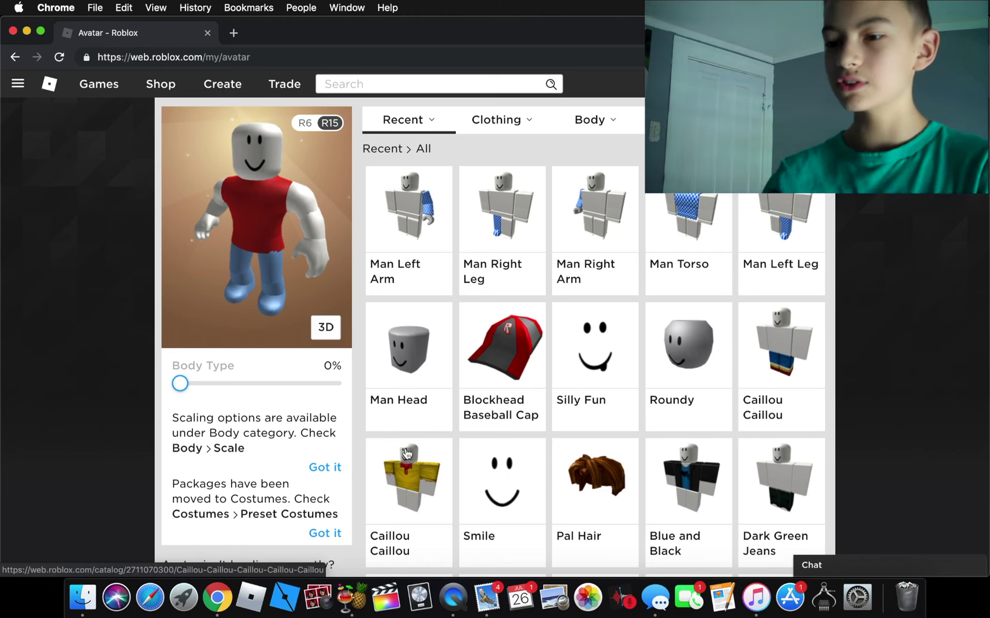
Step: Wear the Caillou Caillou shirt and pants, Roundy head, Silly Fun face and Blockhead Baseball Cap
left_click(406, 479)
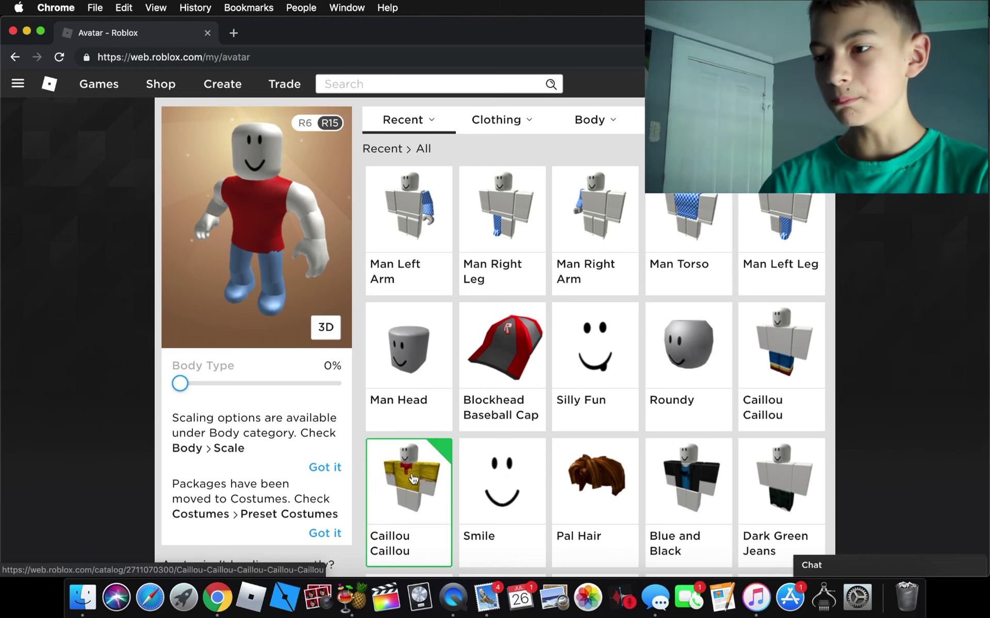
left_click(771, 389)
left_click(706, 381)
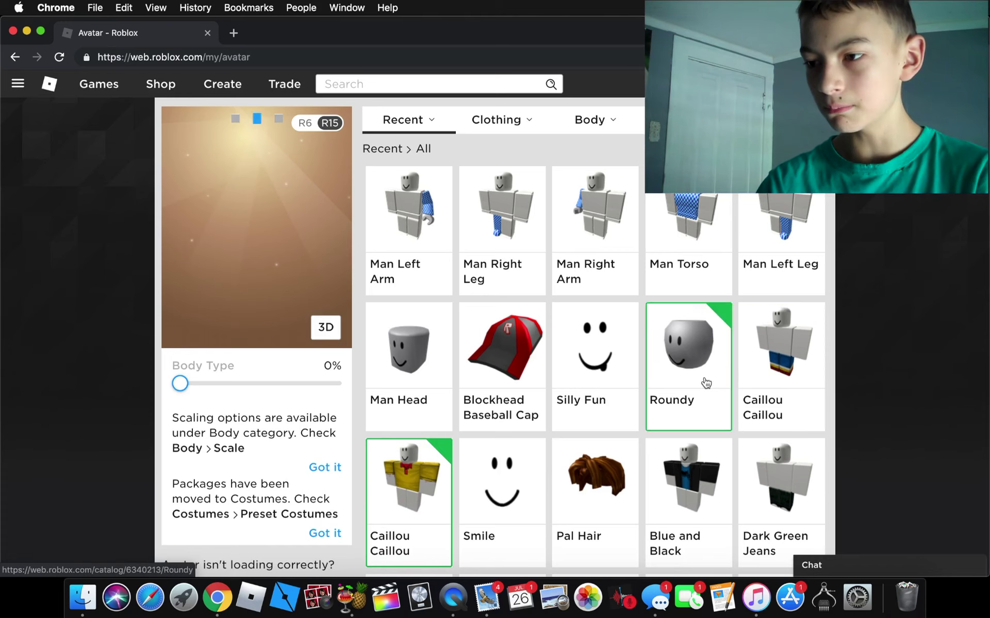
left_click(771, 371)
left_click(566, 359)
left_click(501, 355)
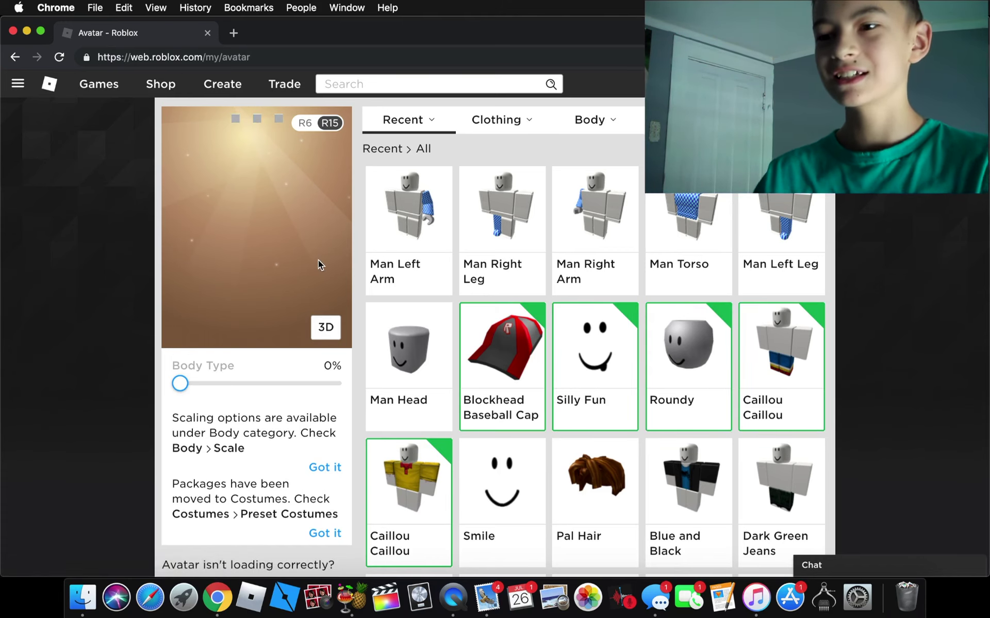
Step: Bring up the Body skin tone choices
scroll(317, 259, "up", 3)
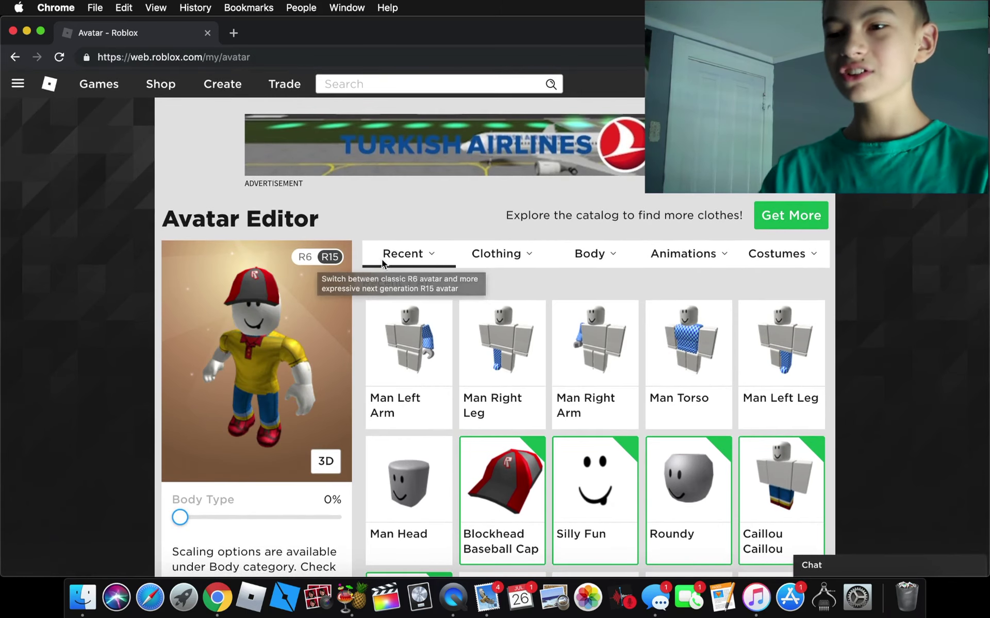
mouse_move(601, 251)
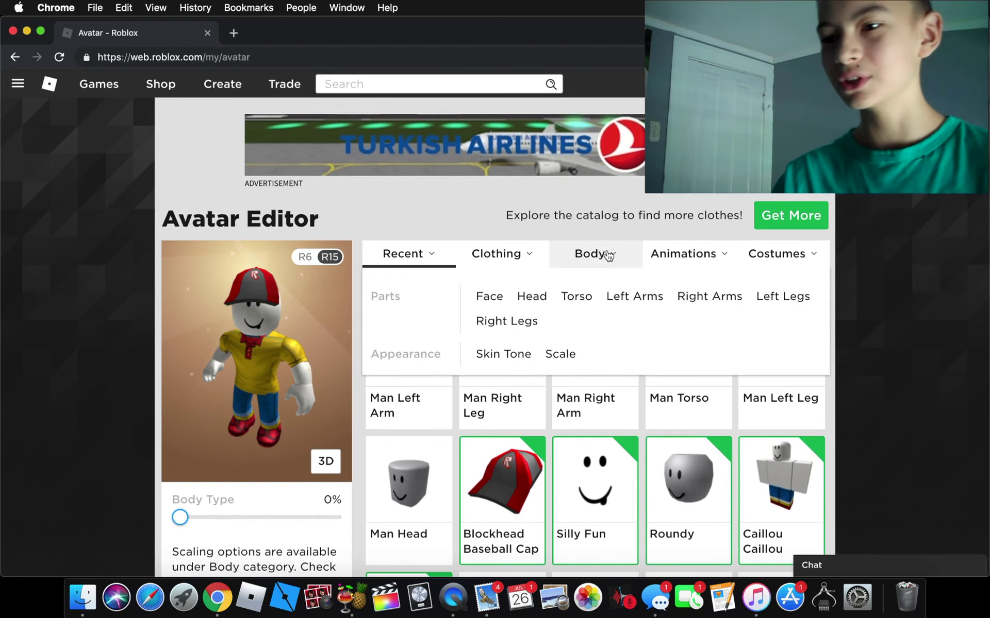
left_click(499, 360)
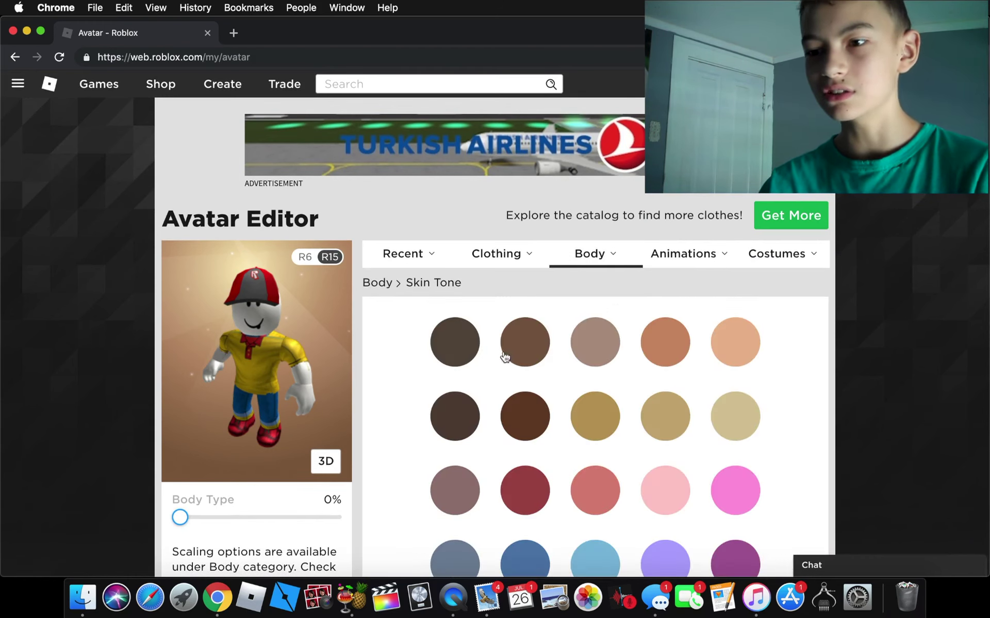
scroll(504, 357, "down", 5)
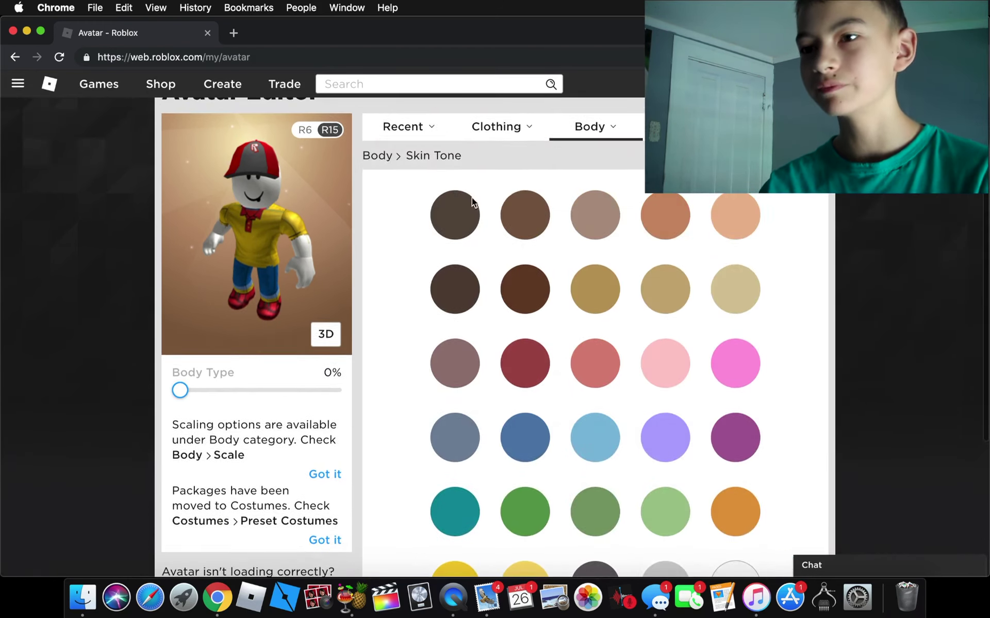
Step: Search Google for 'caillou' in a new browser tab
left_click(231, 28)
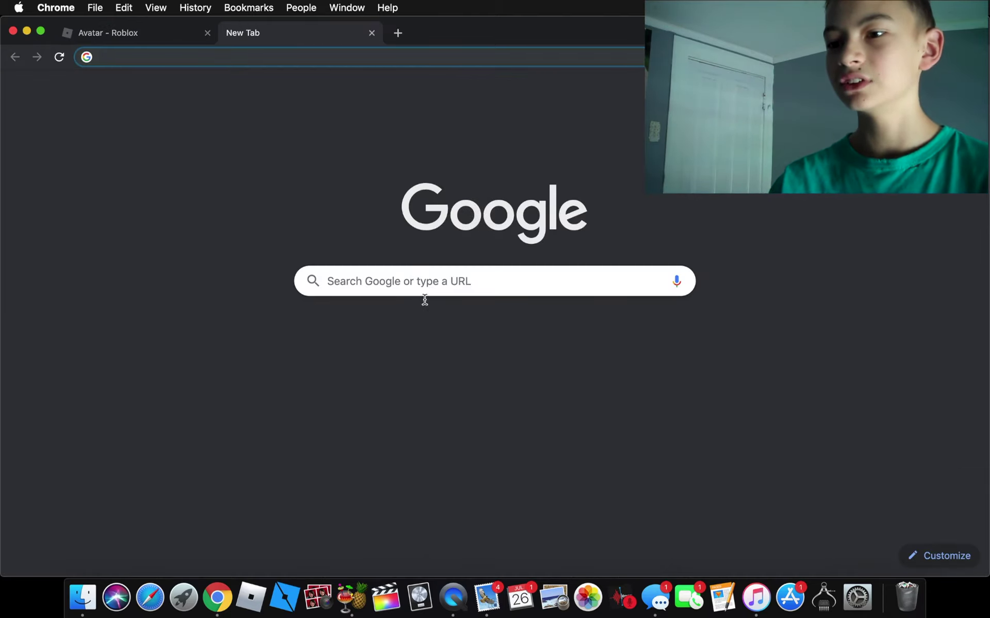
left_click(424, 285)
type("caillou")
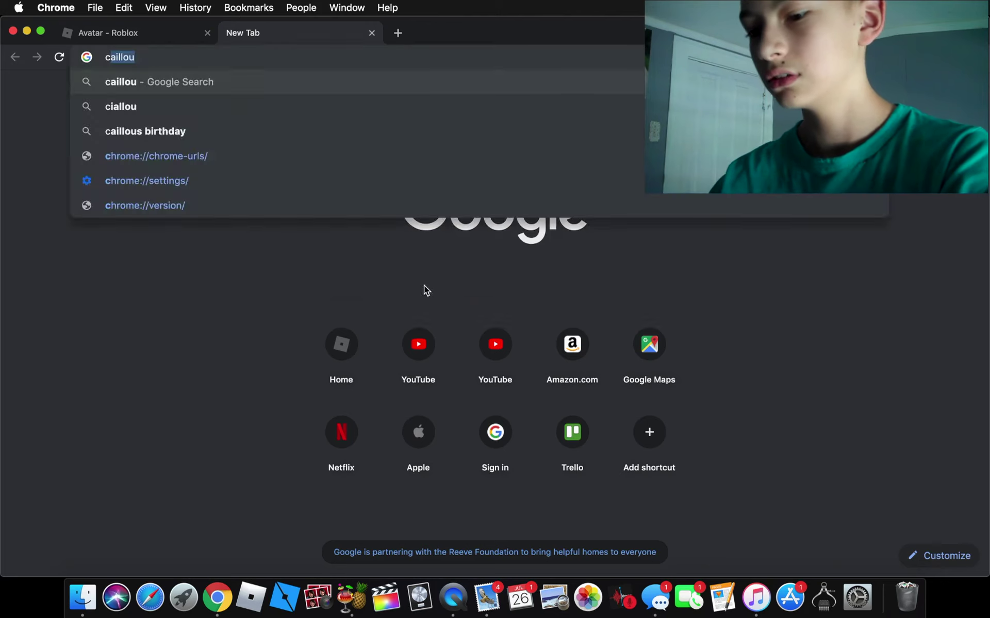
key("Return")
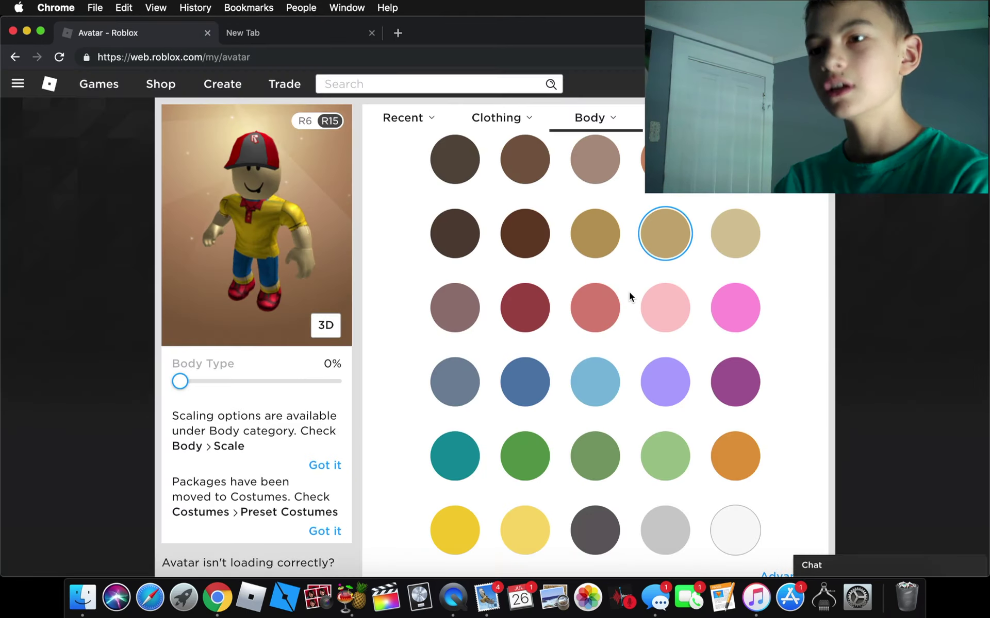
Step: Switch the avatar preview to 3D view
scroll(360, 291, "up", 2)
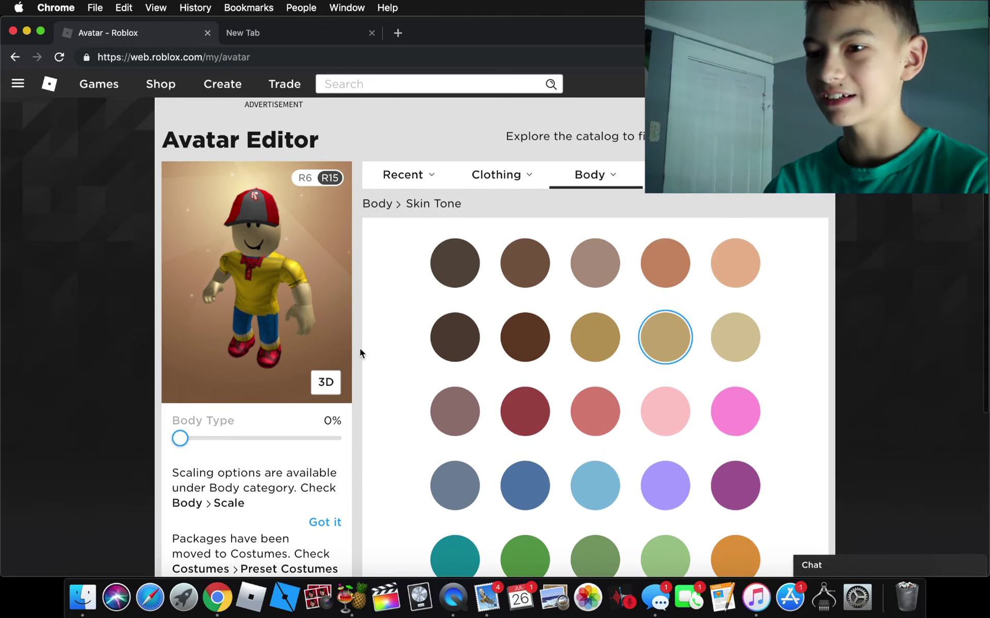
left_click(316, 390)
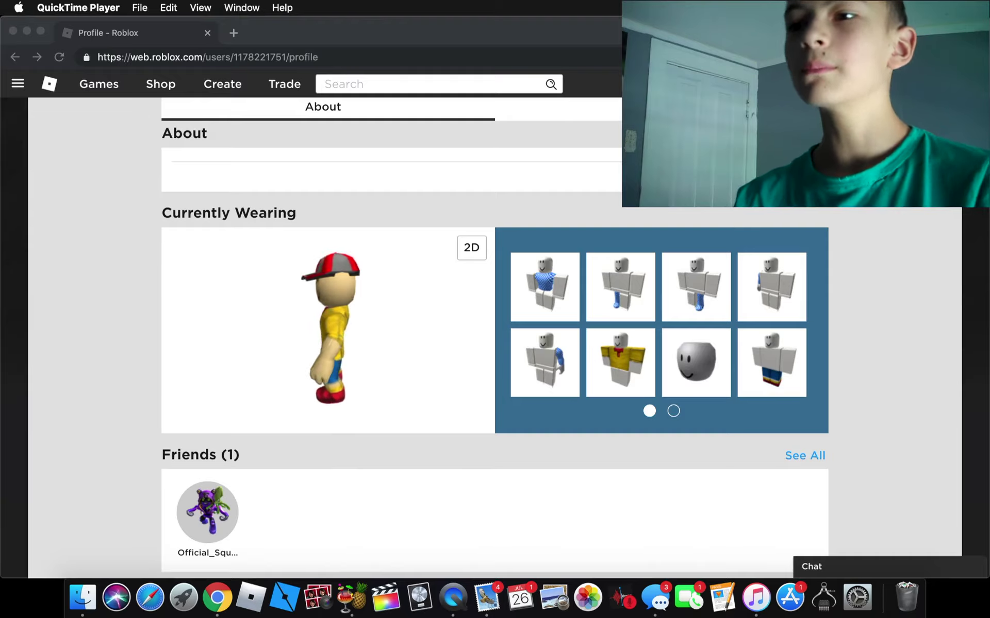
scroll(495, 335, "up", 4)
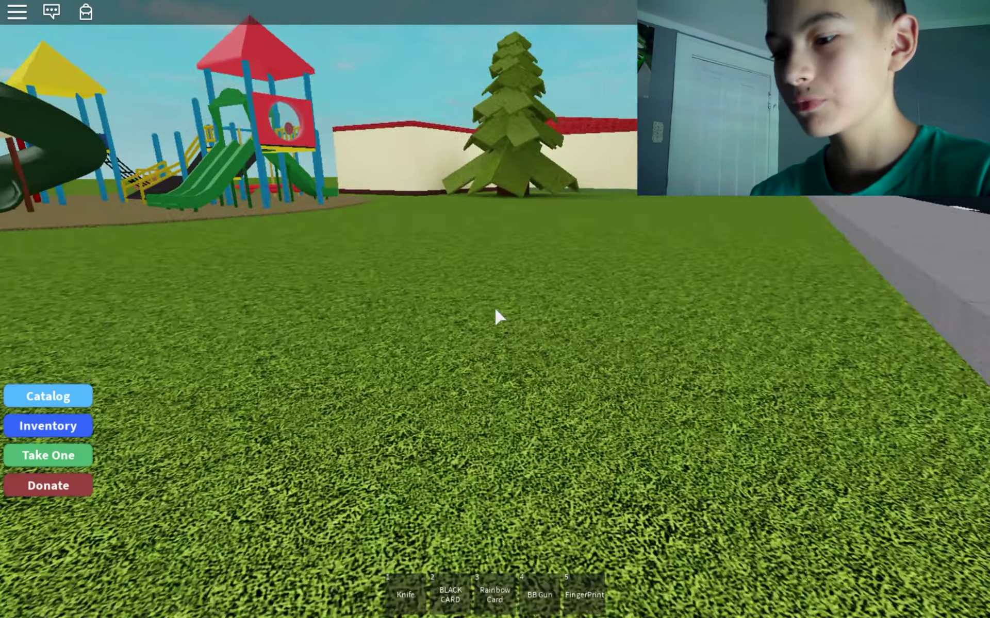
Step: Run the avatar onto the sidewalk, jump toward the playground and climb the green slide
scroll(494, 317, "down", 3)
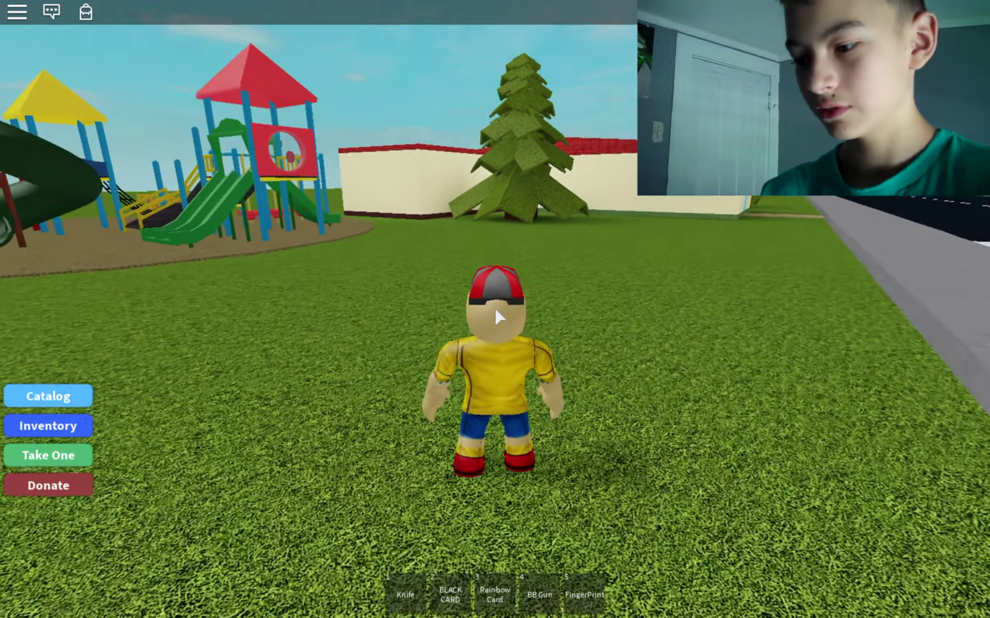
key("a")
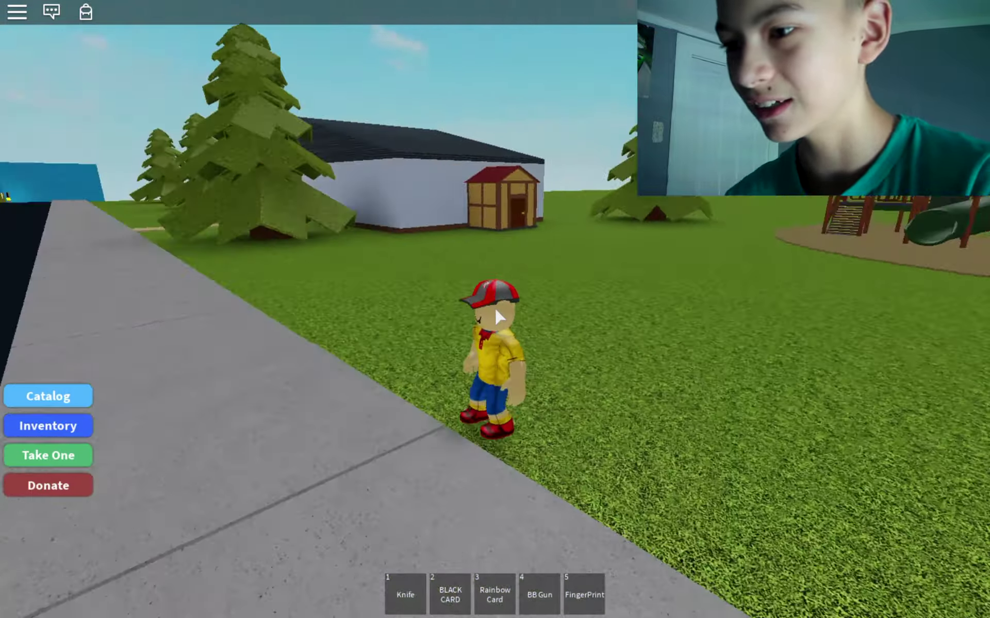
key("s")
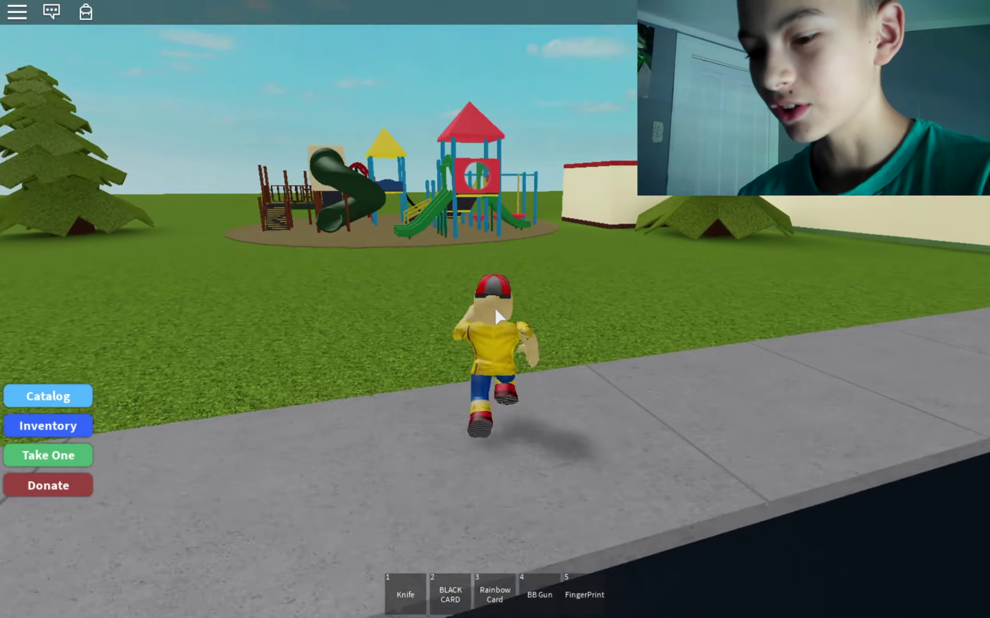
key("w")
key("space")
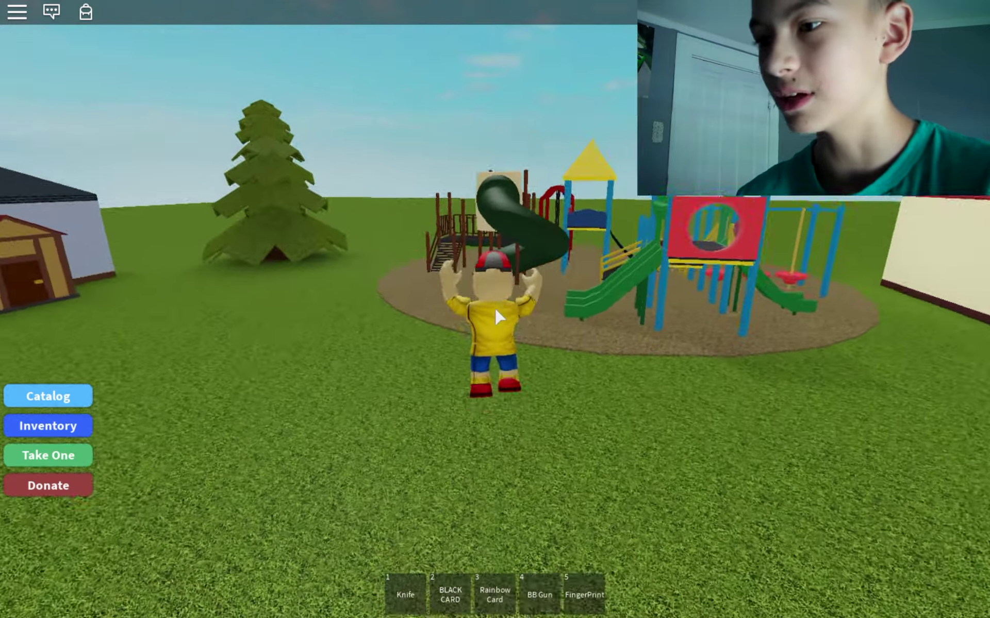
key("w")
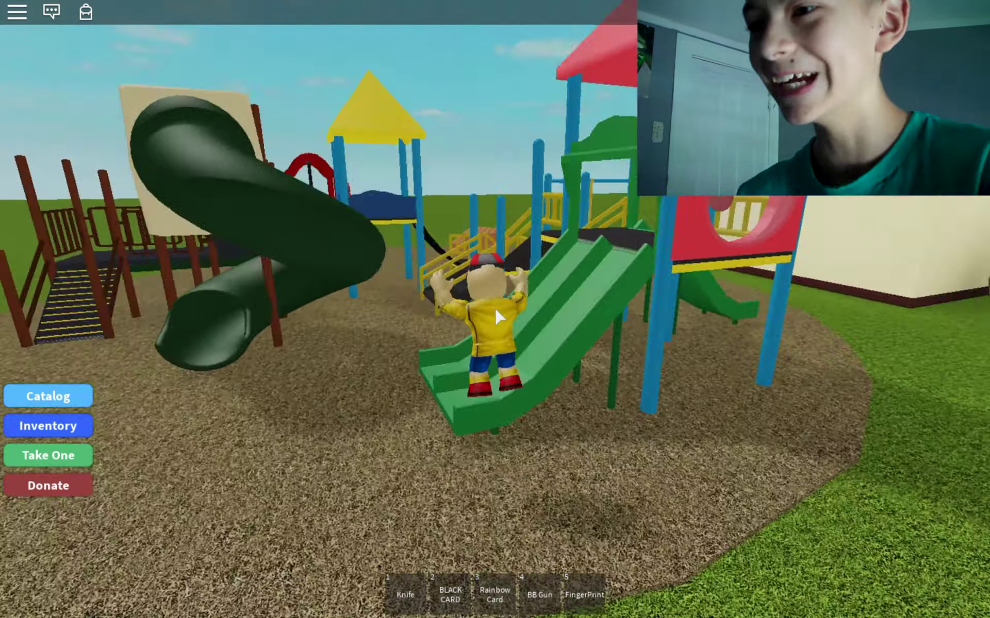
key("w")
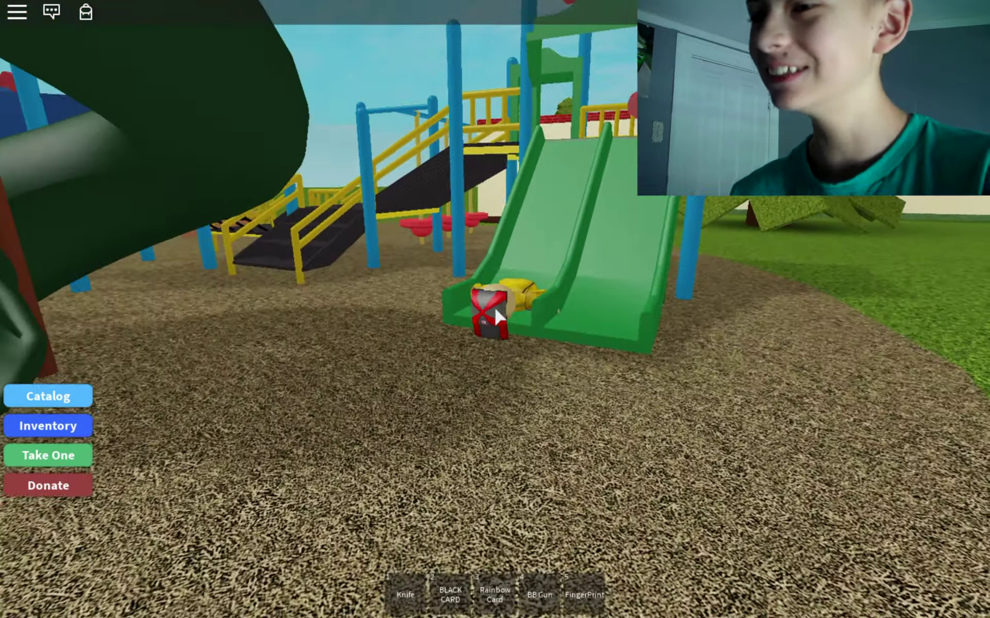
Step: Run around the playground, climb the stairs and go down the tube slide
key("w")
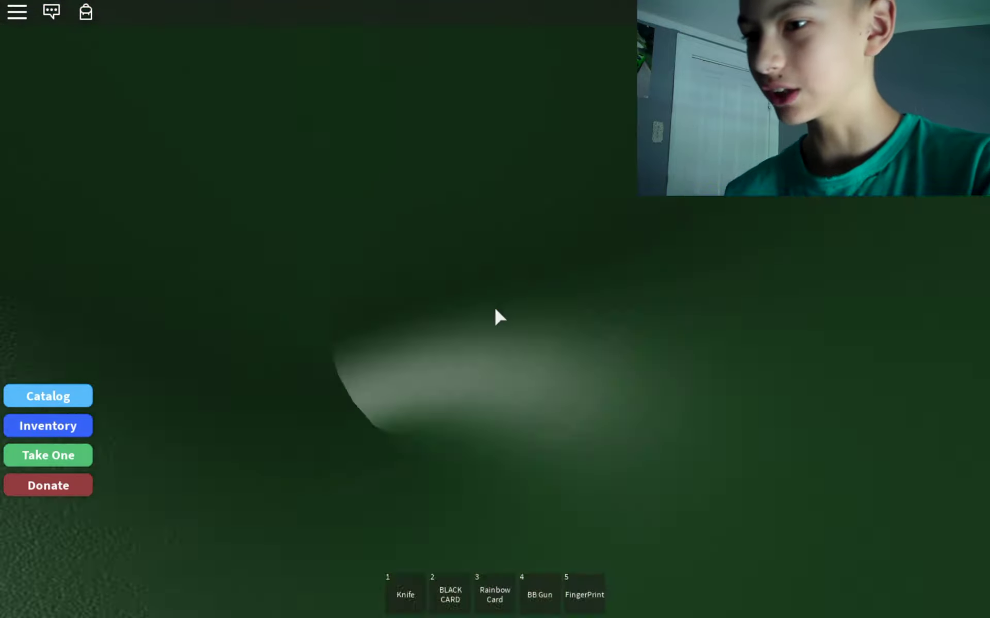
key("w")
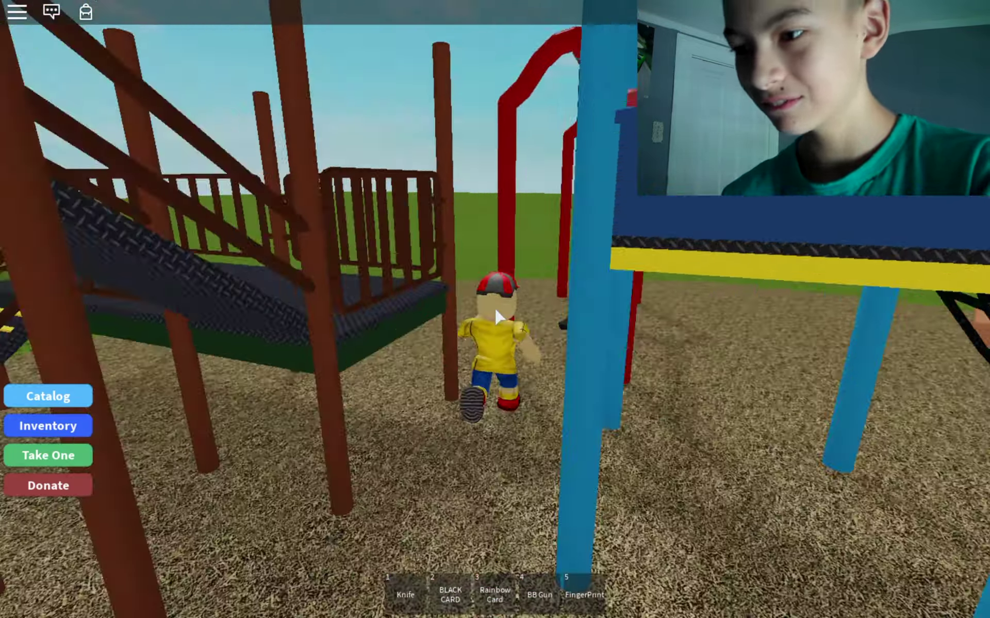
key("w")
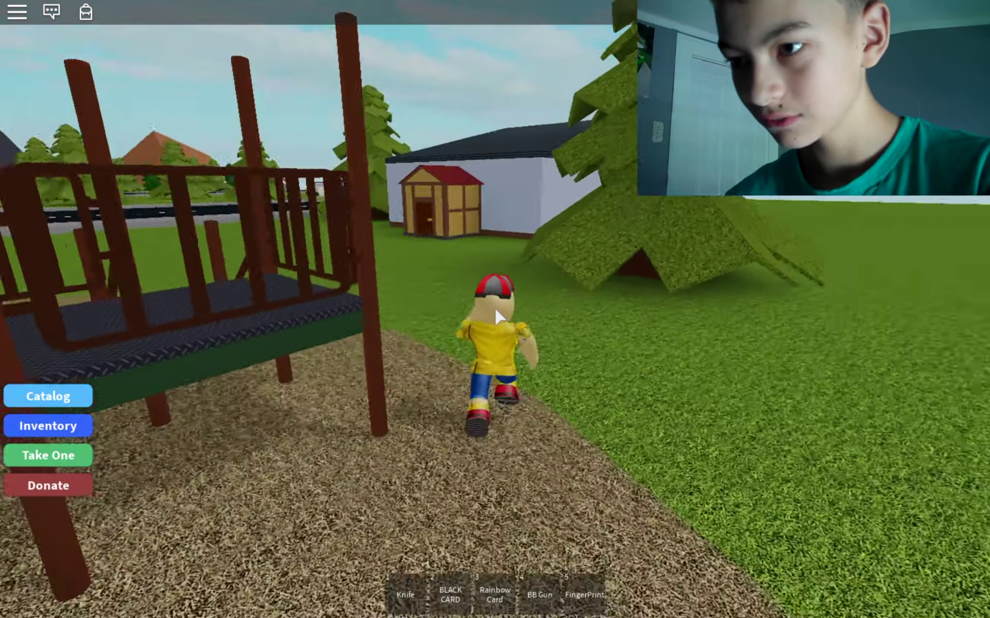
key("w")
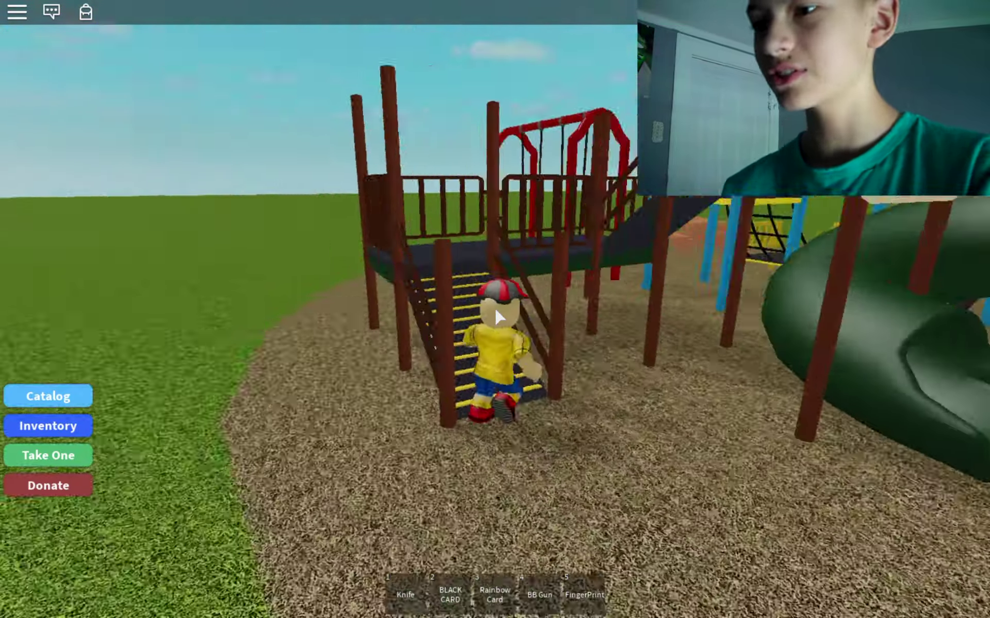
key("w")
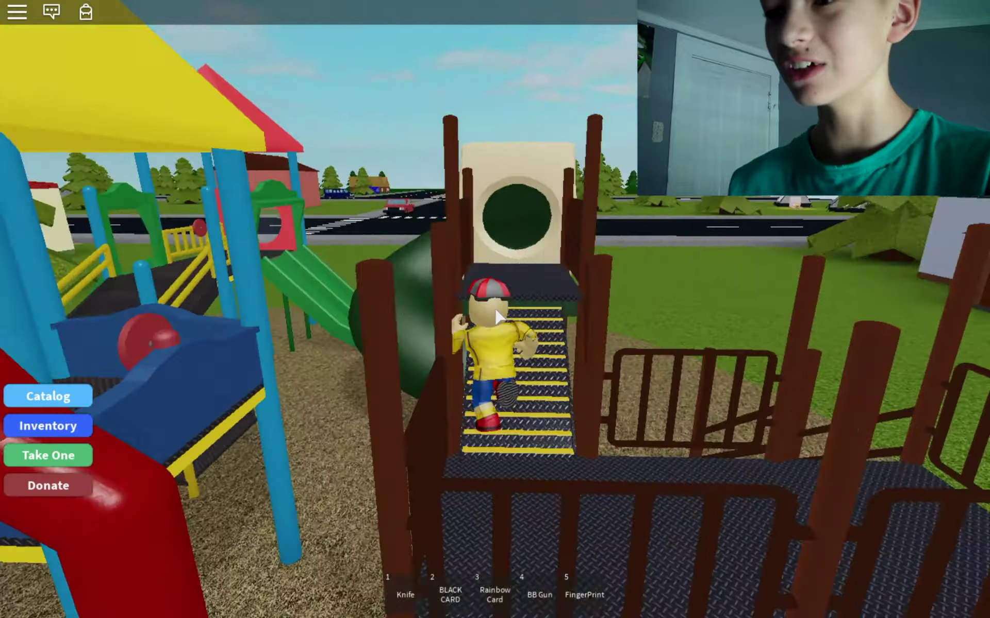
key("w")
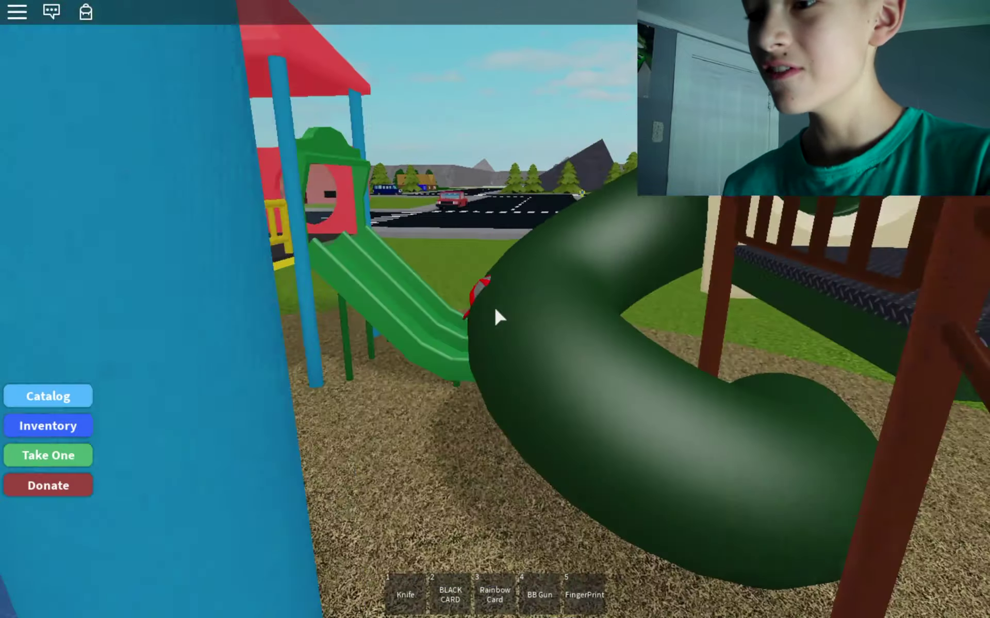
key("w")
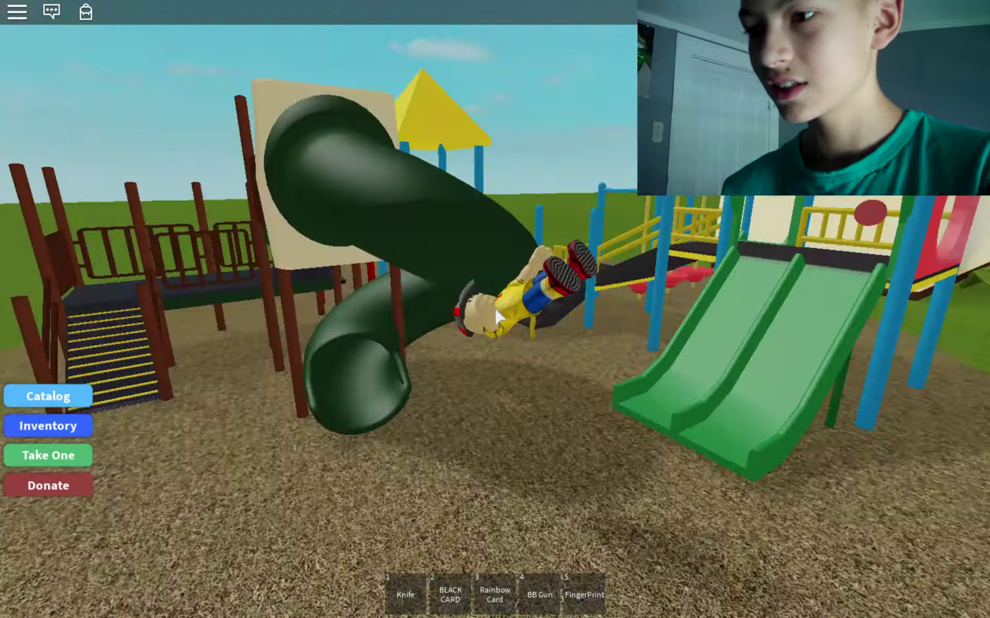
Step: Run across the grass and road to the intersection crosswalk, ending facing the camera
key("s")
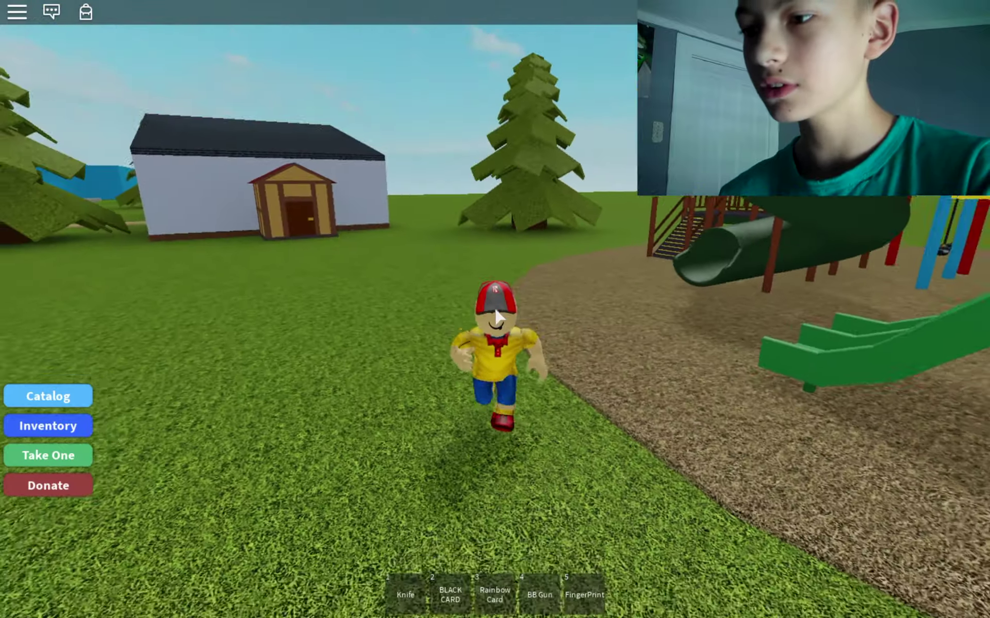
key("s")
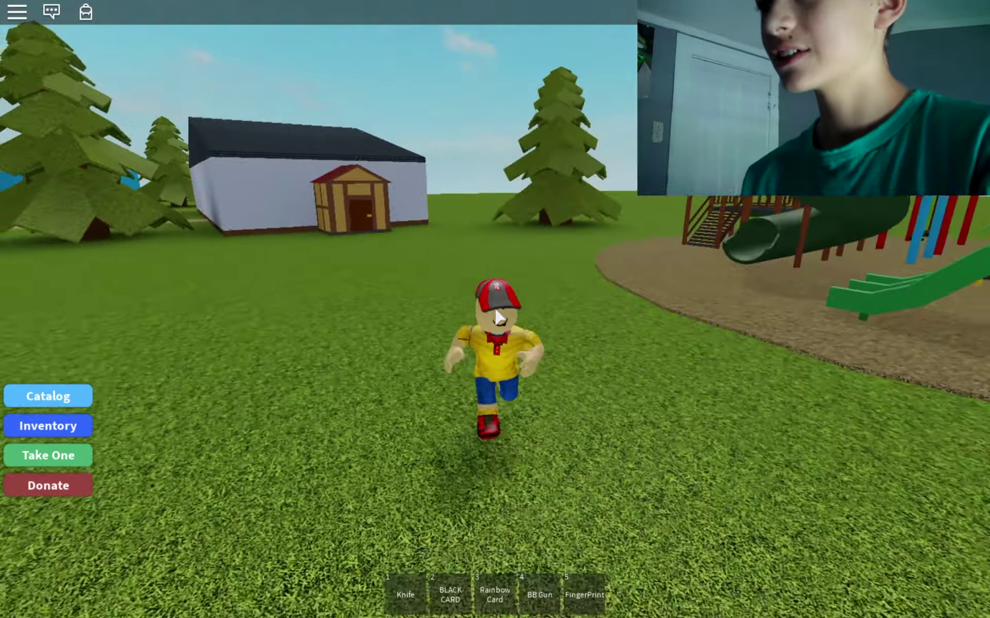
key("s")
key("w")
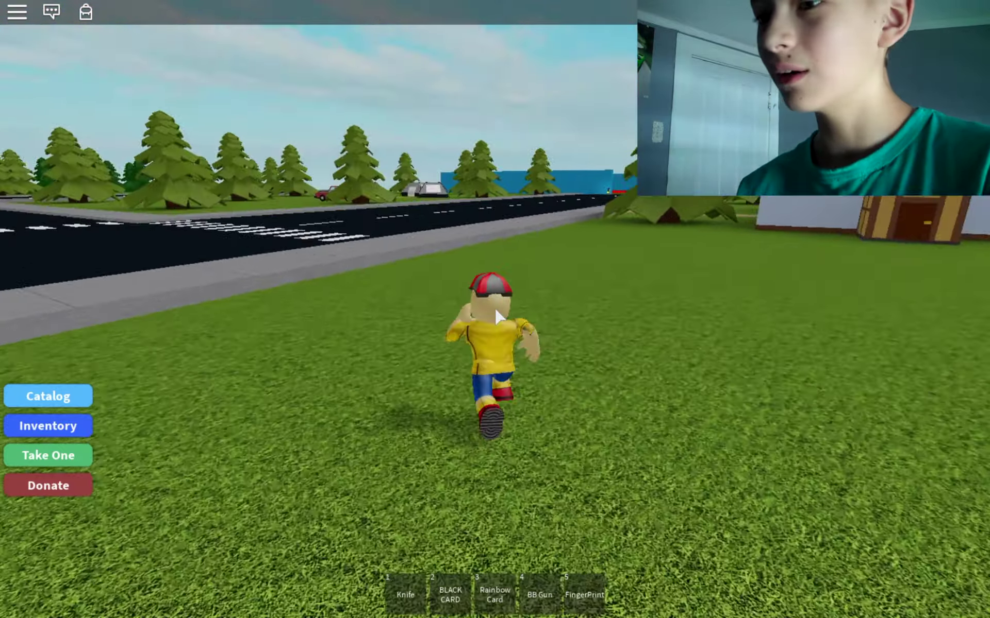
key("w")
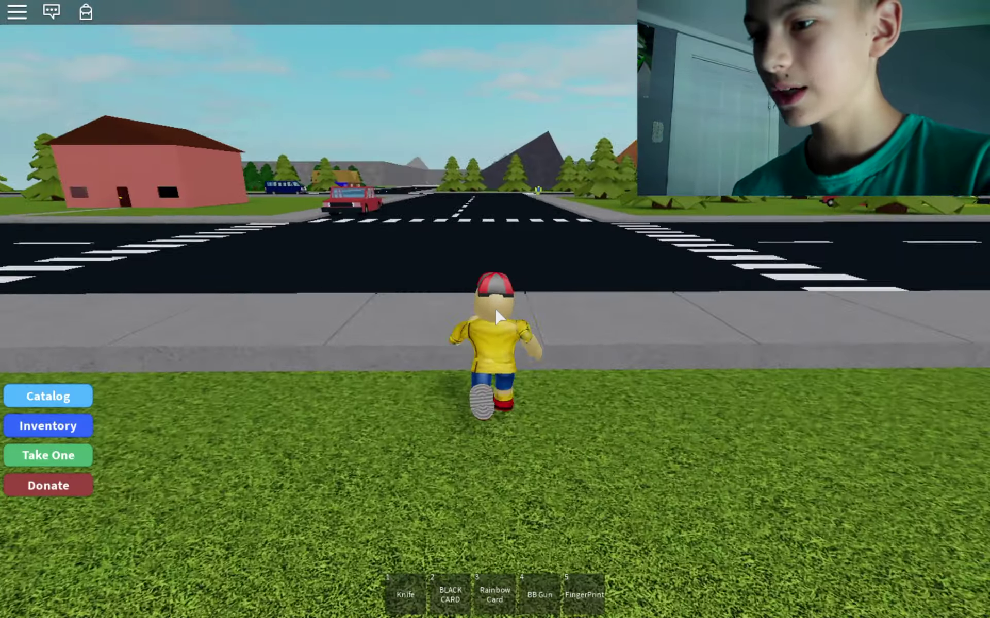
key("d")
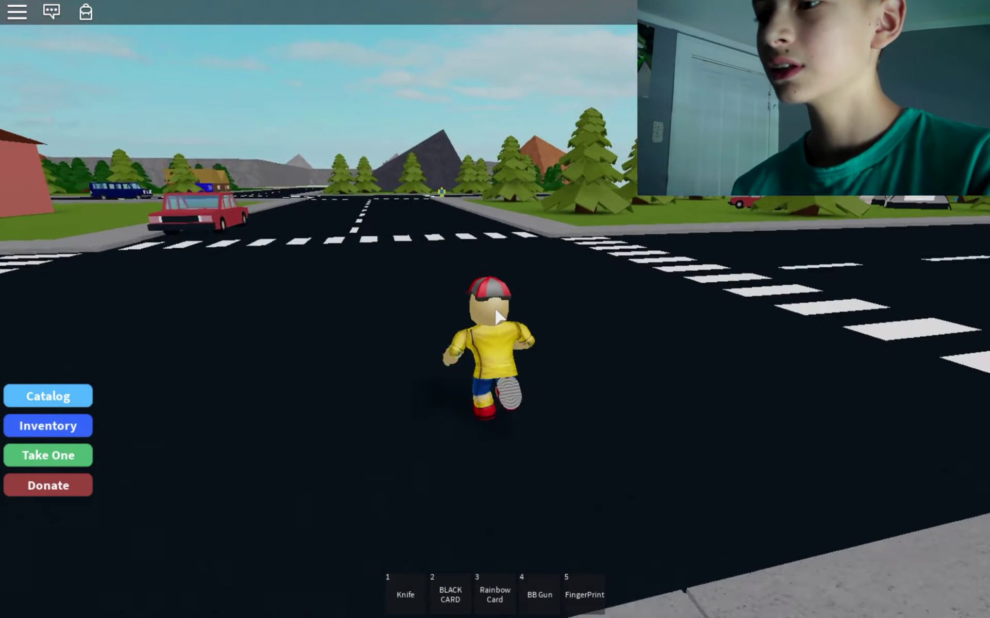
key("a")
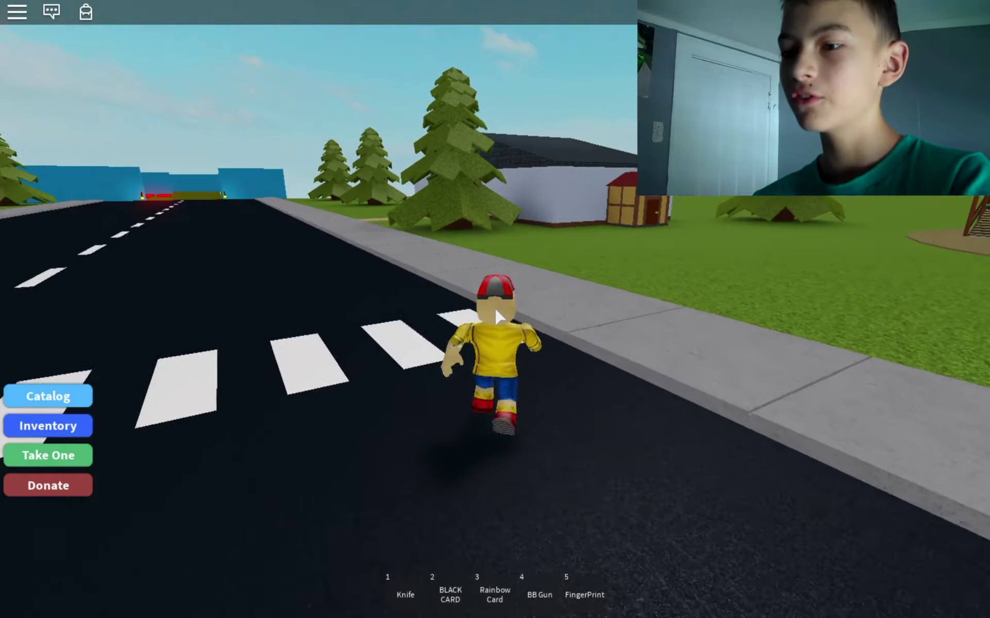
key("a")
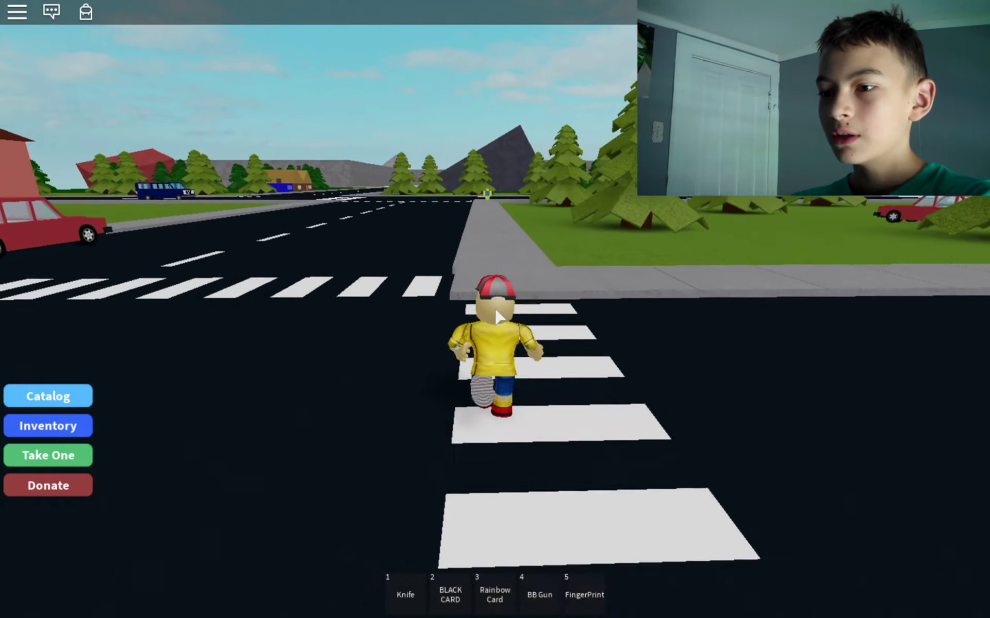
key("a")
key("a")
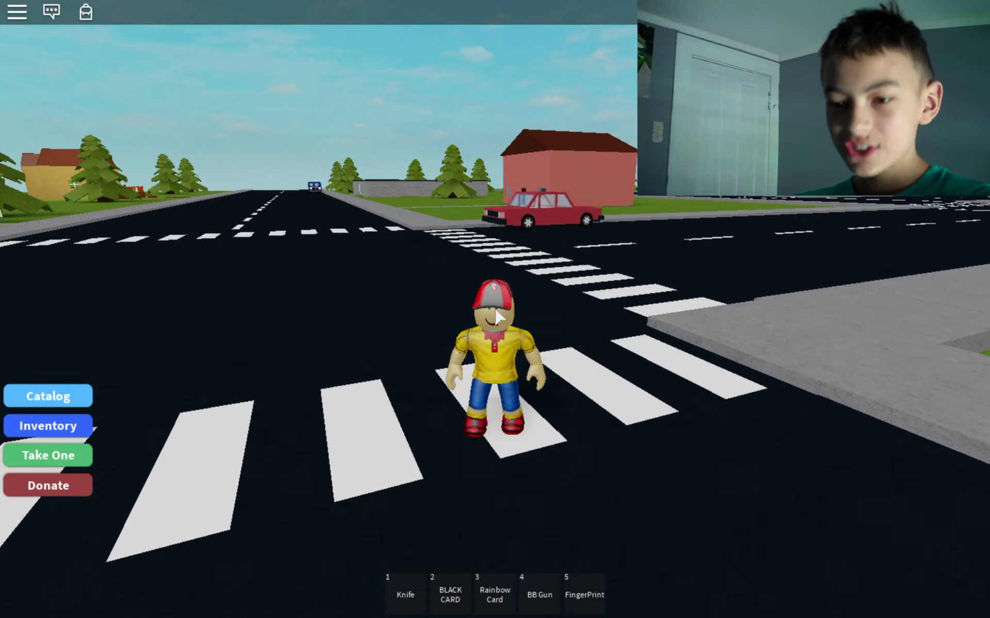